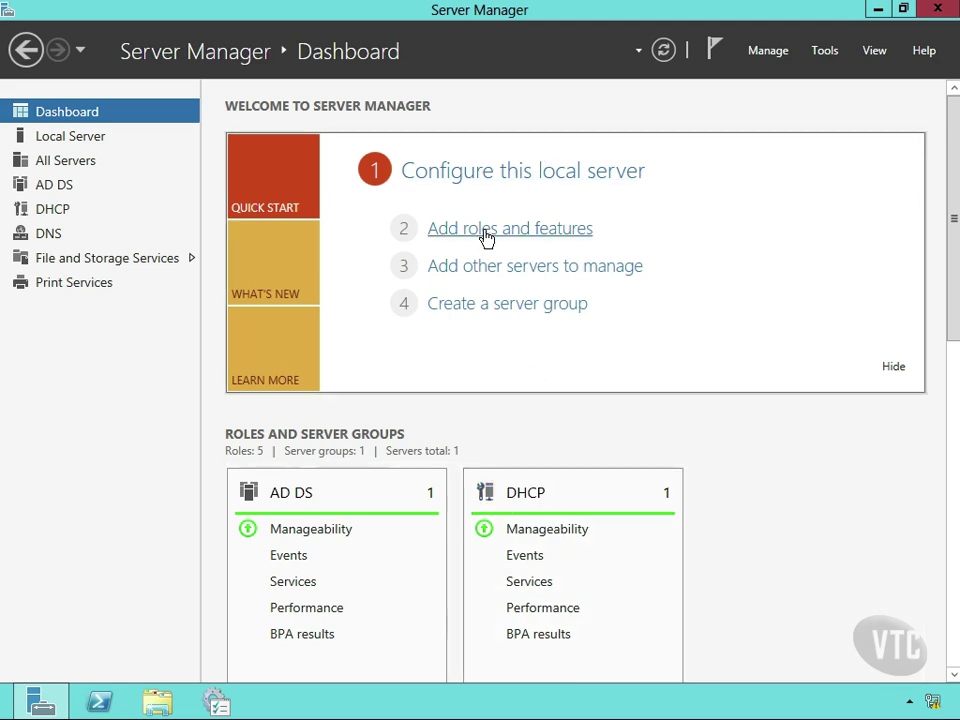
Step: Open the Add Roles and Features wizard, close it without installing, and check notifications
click(463, 232)
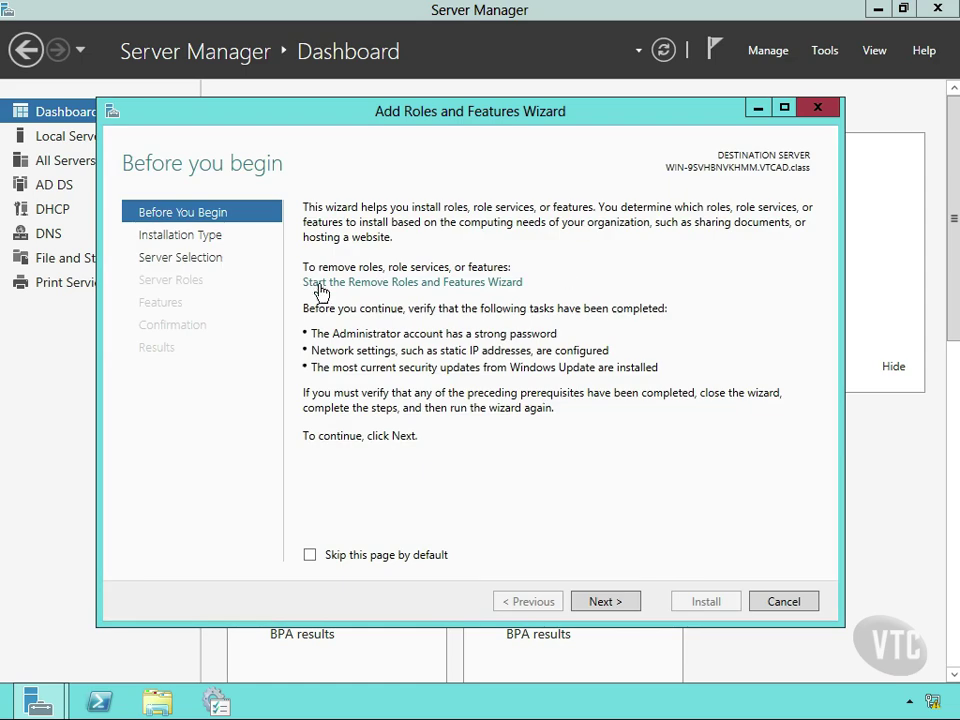
click(613, 601)
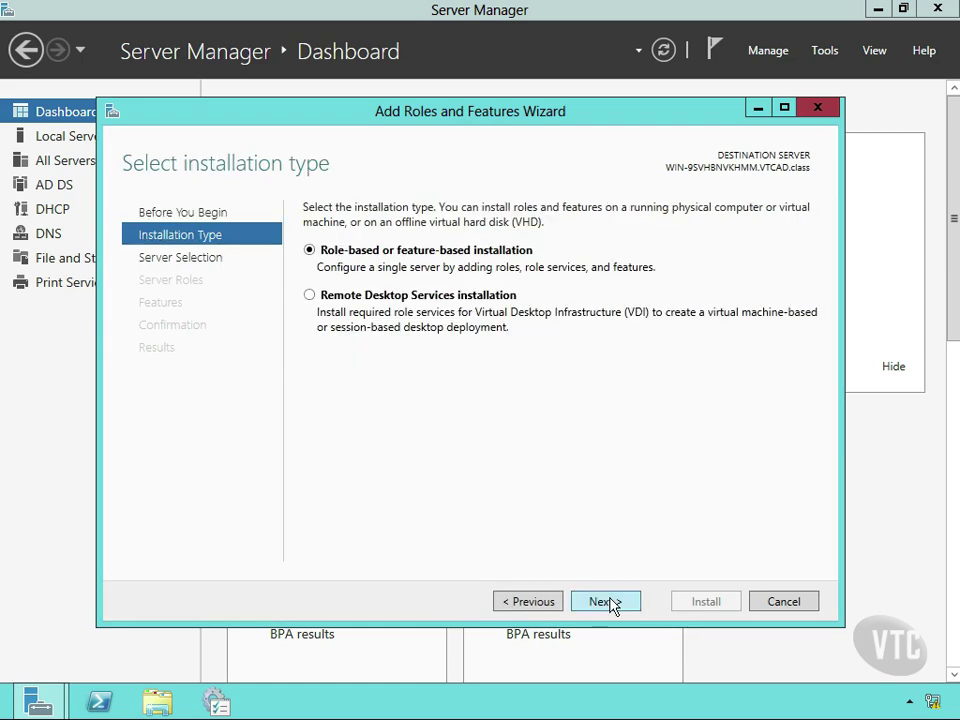
click(612, 602)
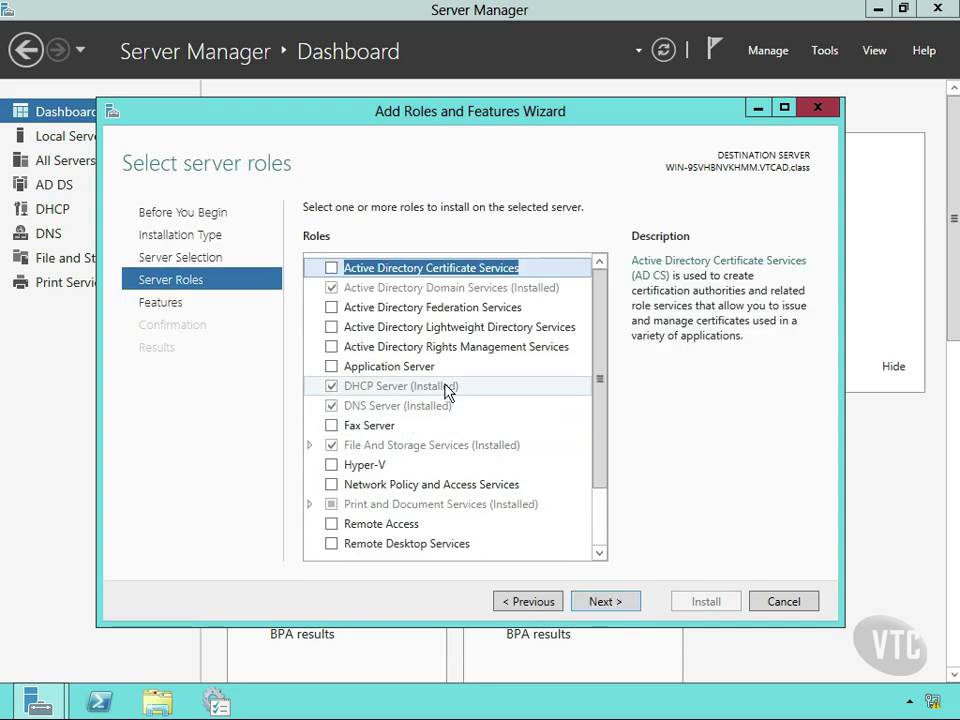
click(790, 604)
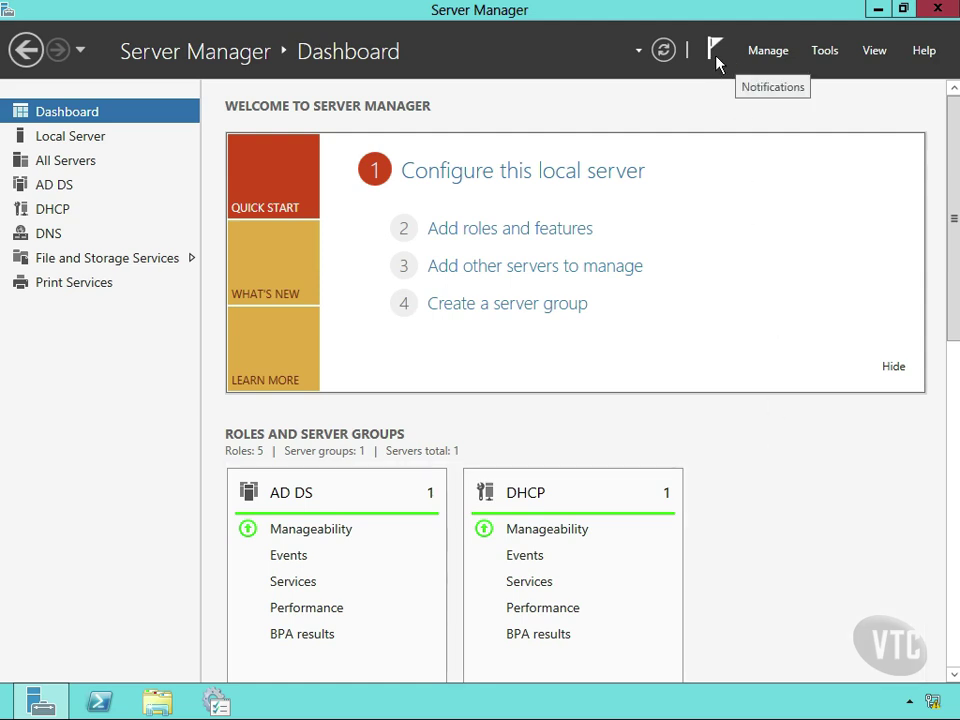
click(716, 58)
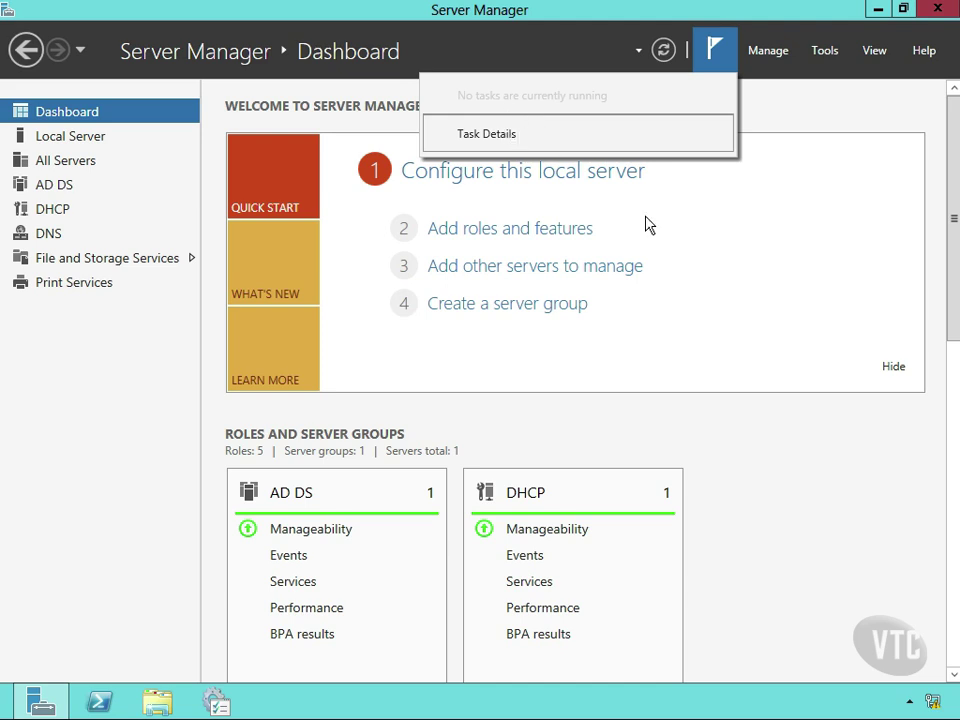
click(743, 251)
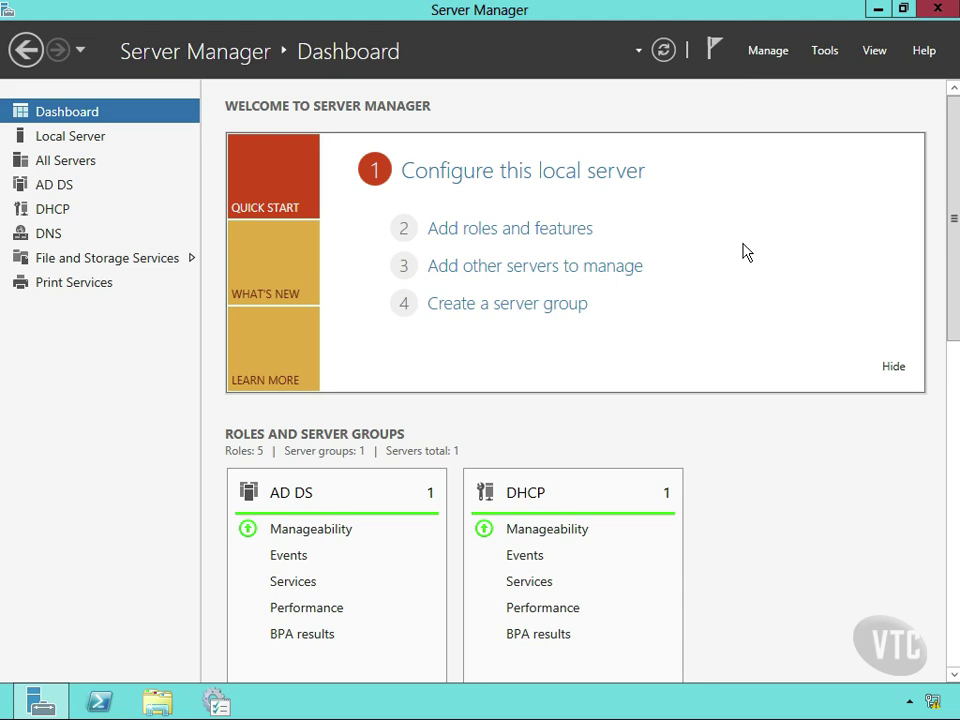
Step: From the Local Server page, launch the DHCP console via Tools
click(75, 145)
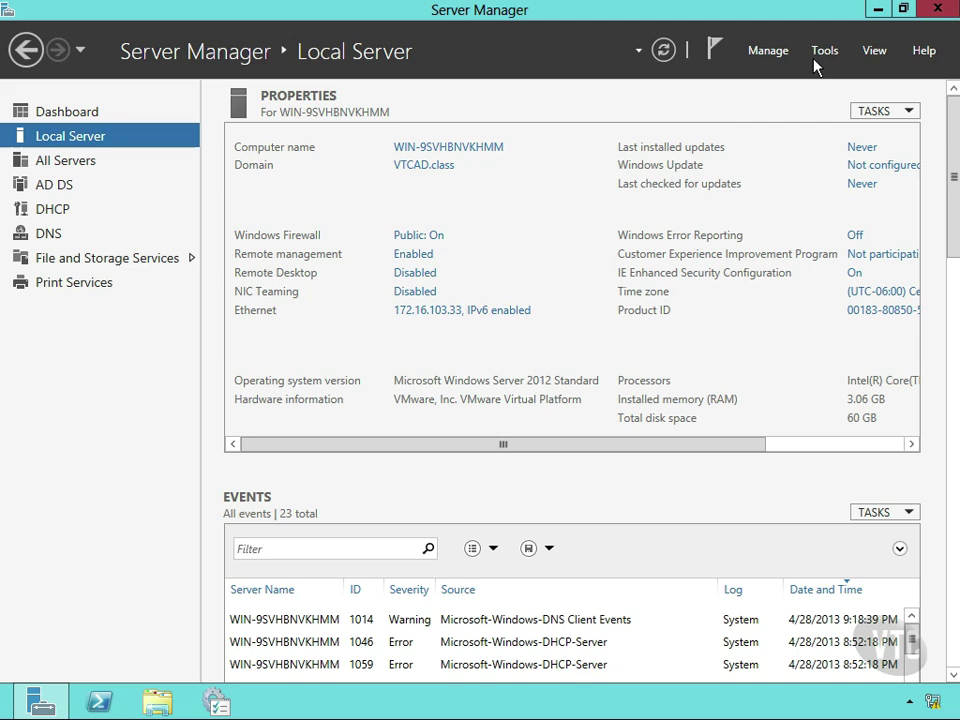
click(822, 56)
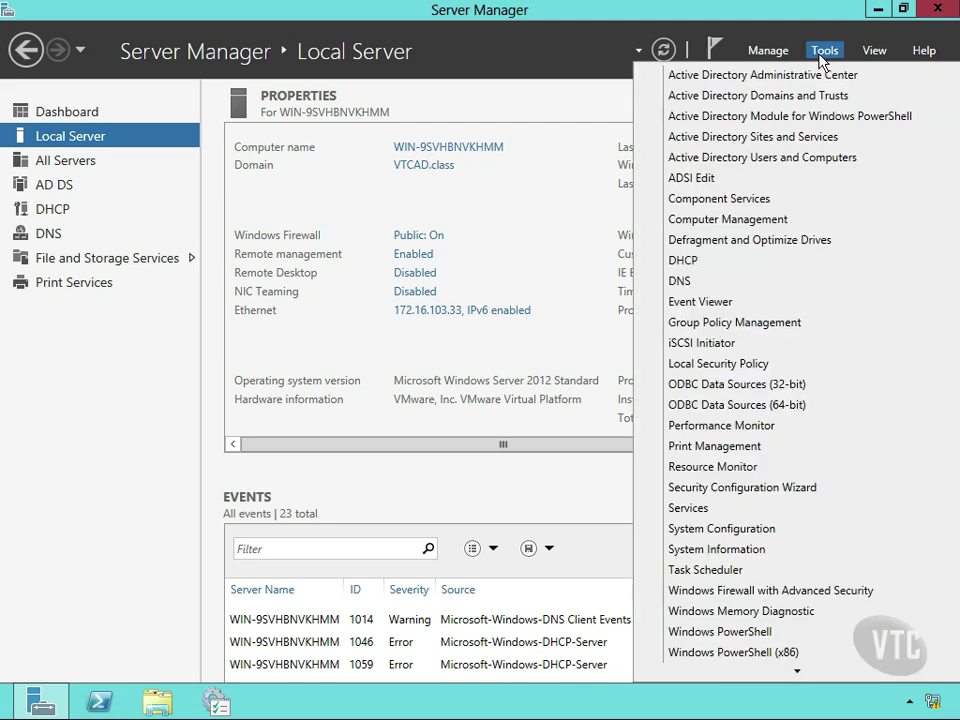
click(690, 262)
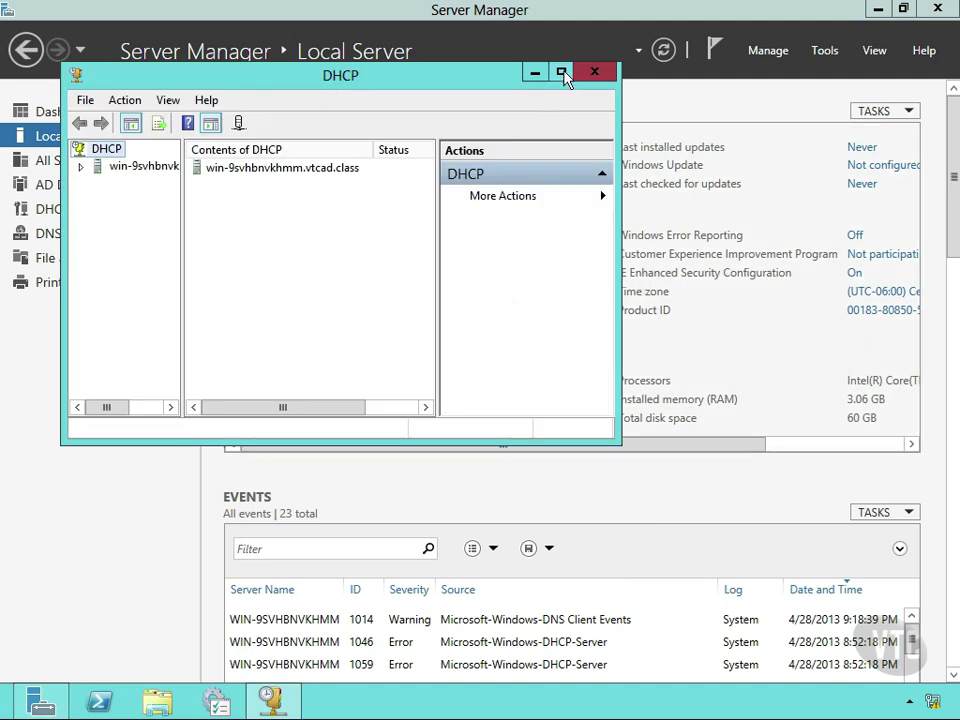
Step: Maximize the DHCP console, widen the tree pane, and expand the server and IPv4 nodes
click(561, 72)
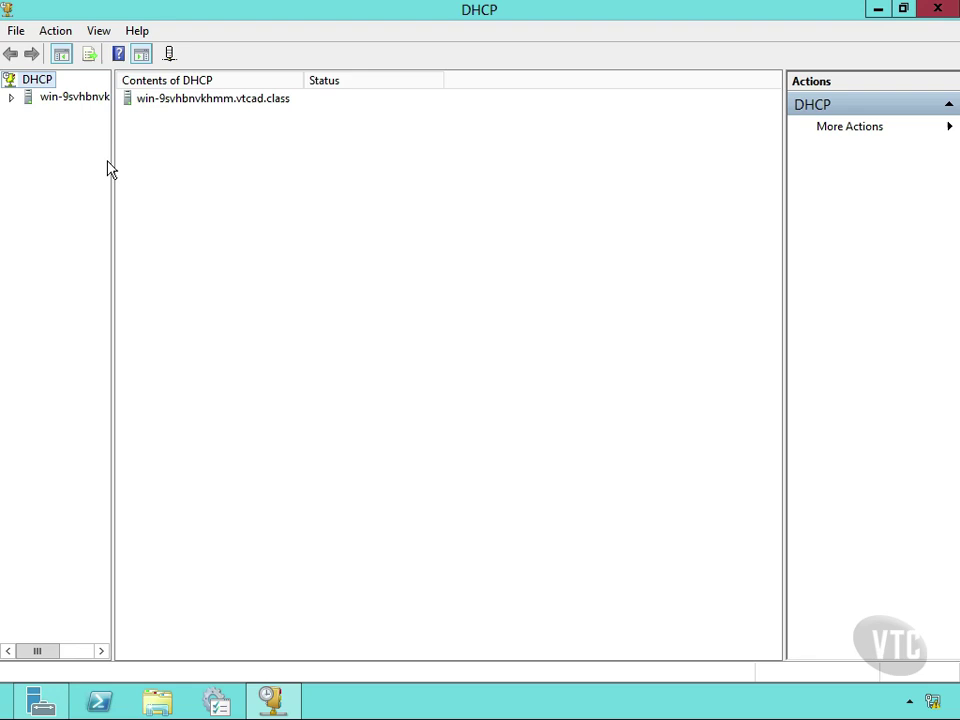
drag(112, 168, 211, 193)
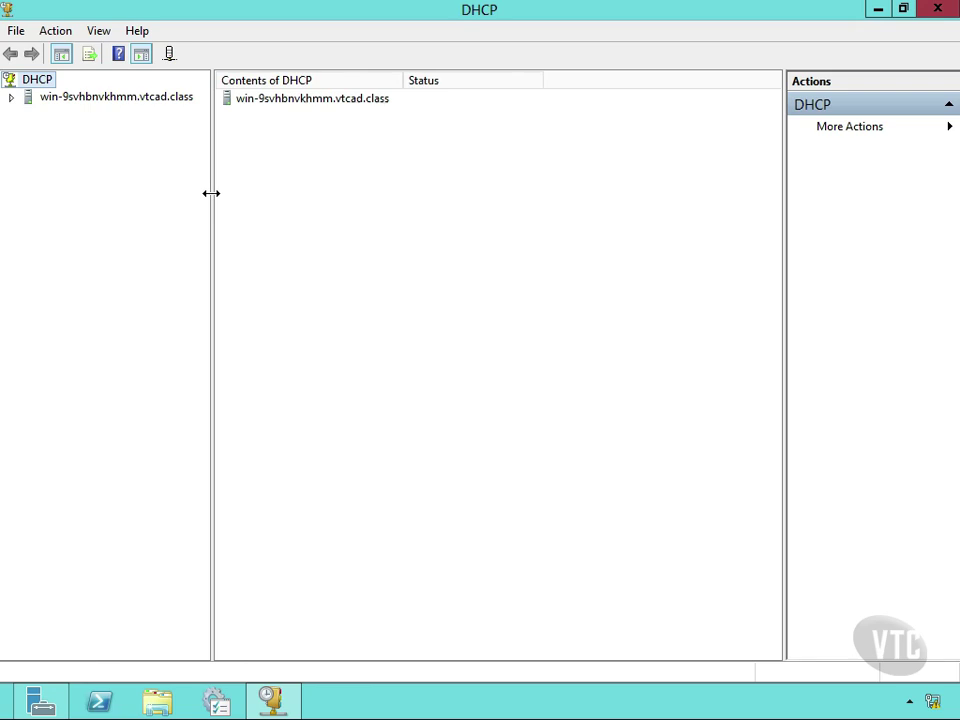
click(11, 97)
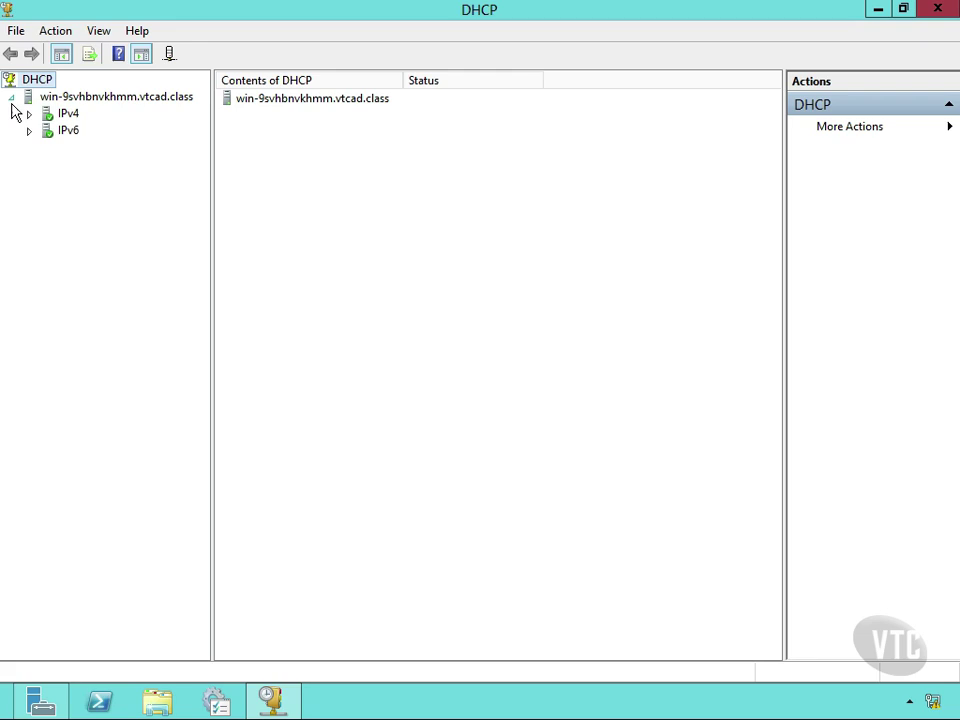
click(29, 114)
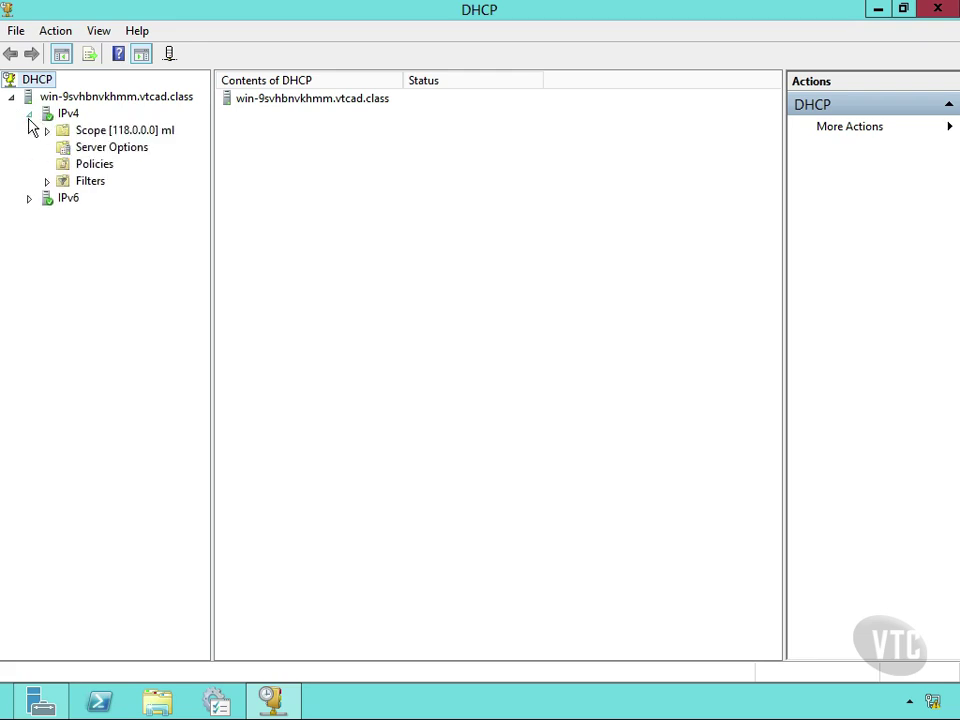
click(29, 199)
click(30, 199)
Step: Expand Scope [118.0.0.0] and view its Address Pool, Address Leases and Reservations
click(47, 131)
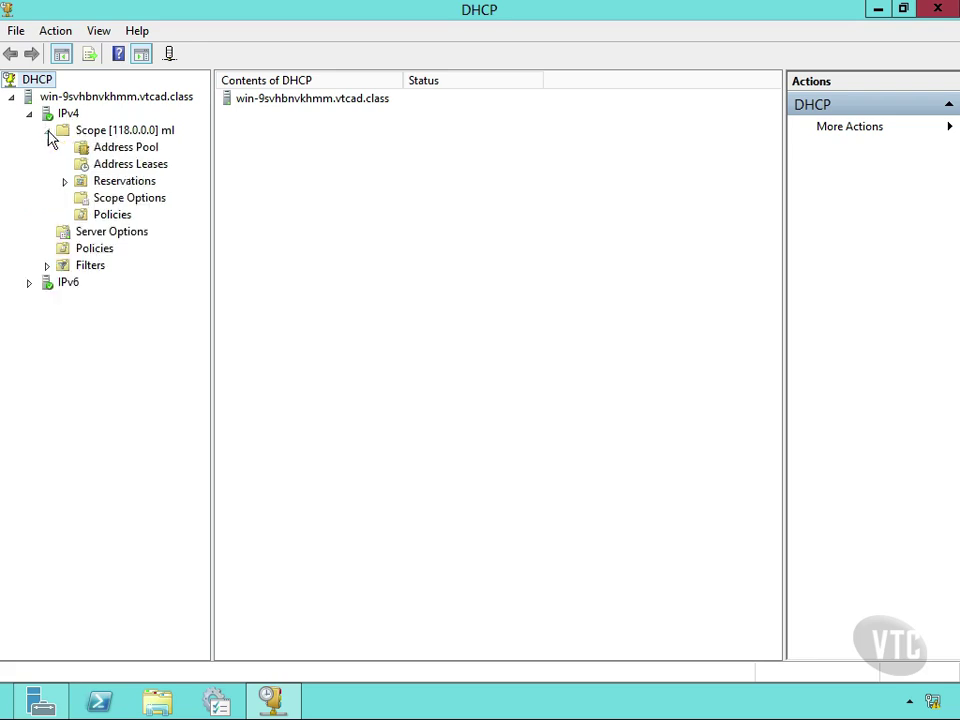
click(120, 150)
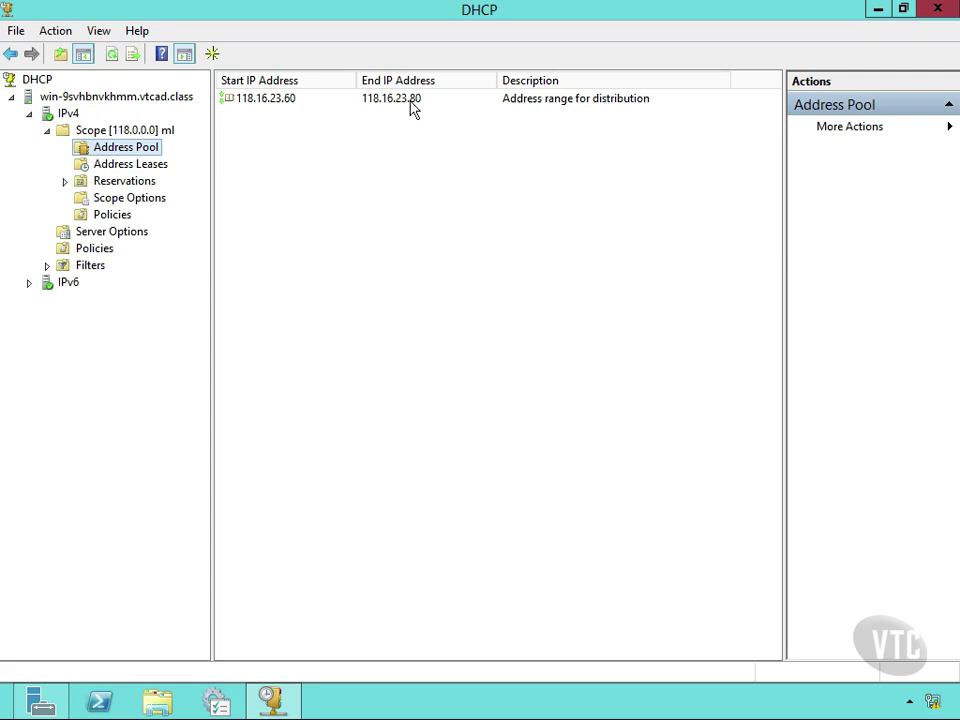
click(120, 168)
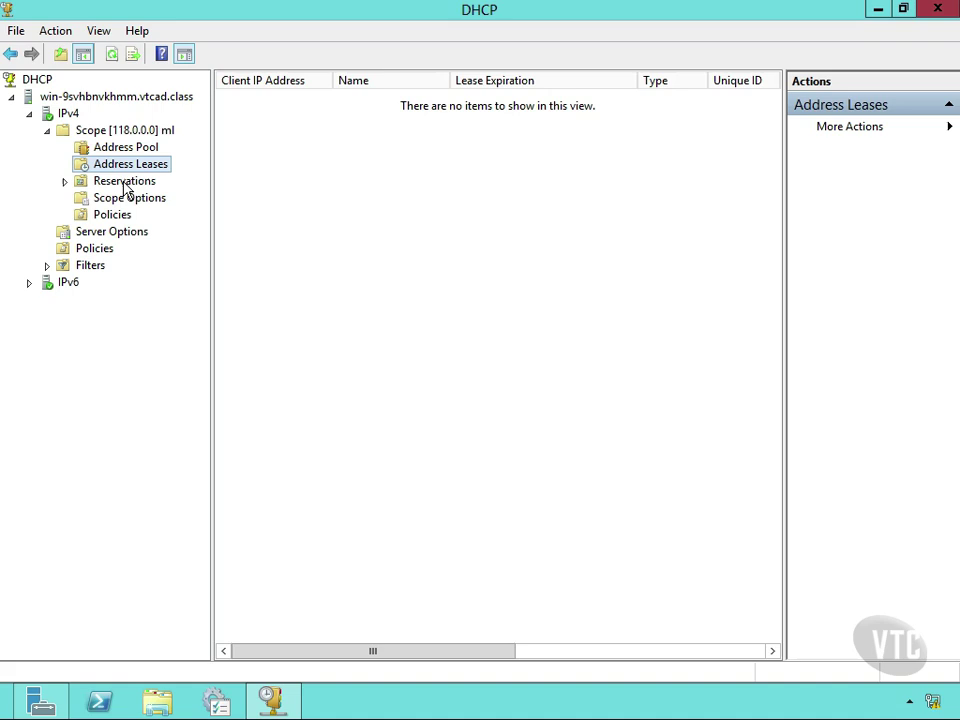
click(124, 184)
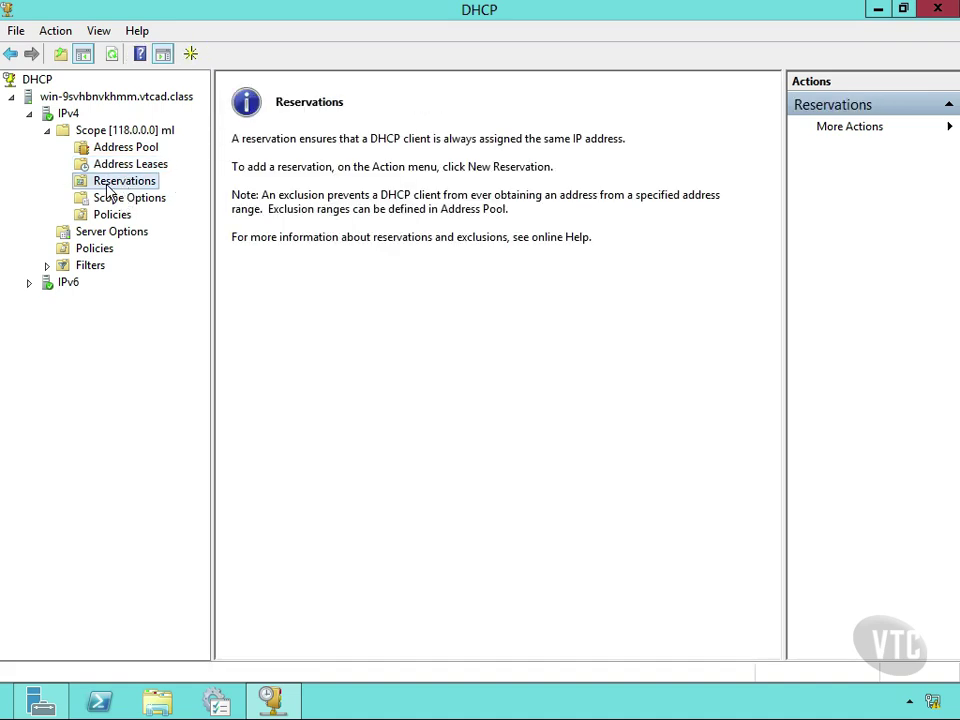
Step: Select Scope [118.0.0.0] ml, dismiss its context menu, then bring up the IPv4 context menu
click(117, 134)
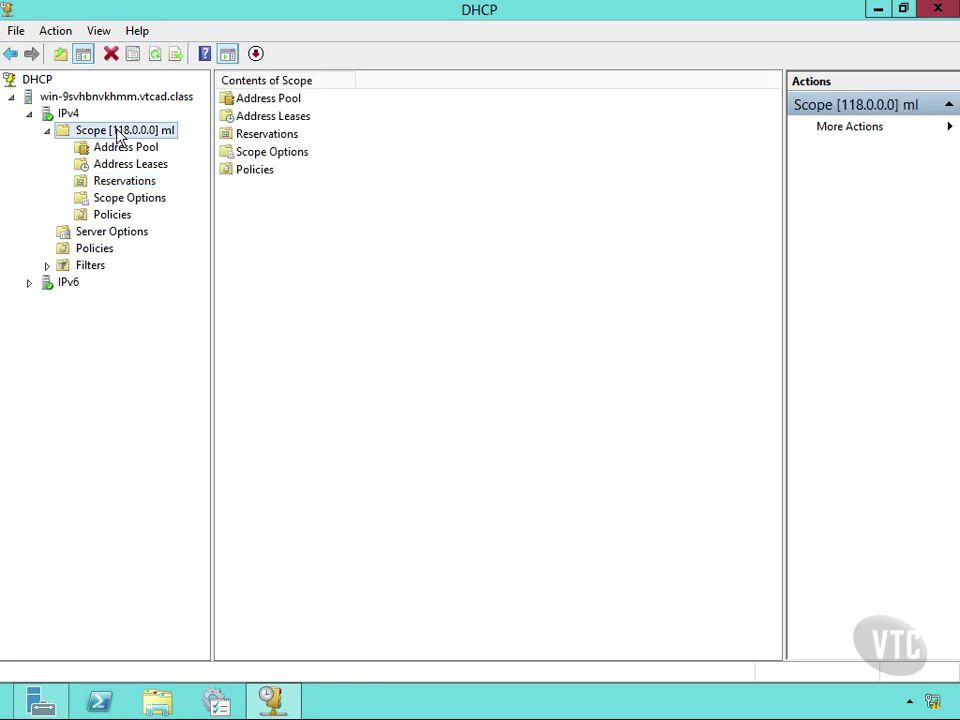
right_click(118, 136)
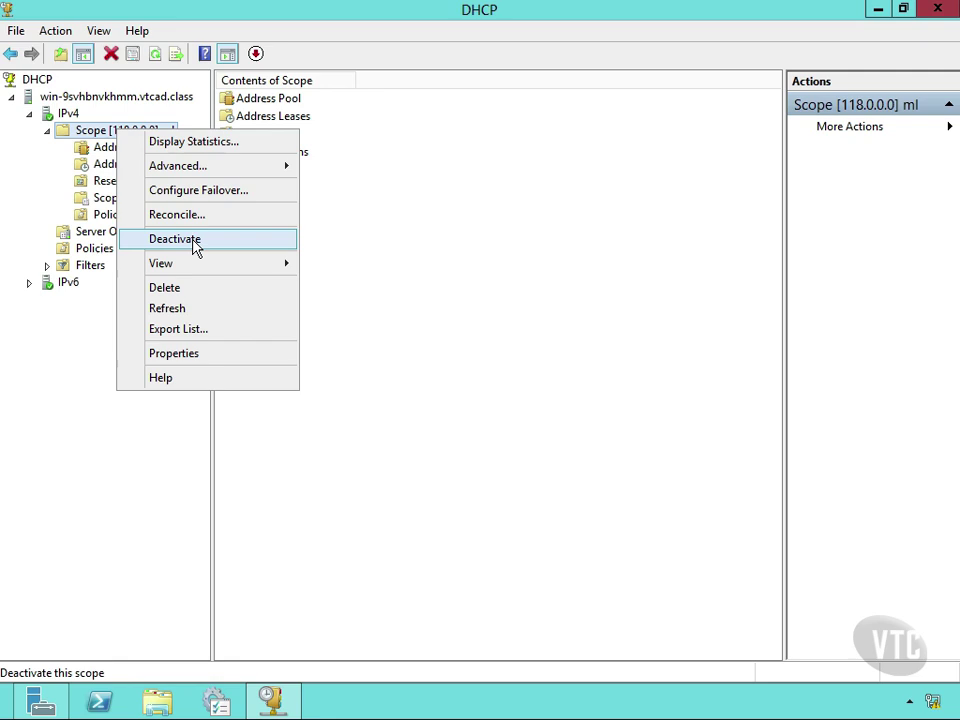
click(366, 244)
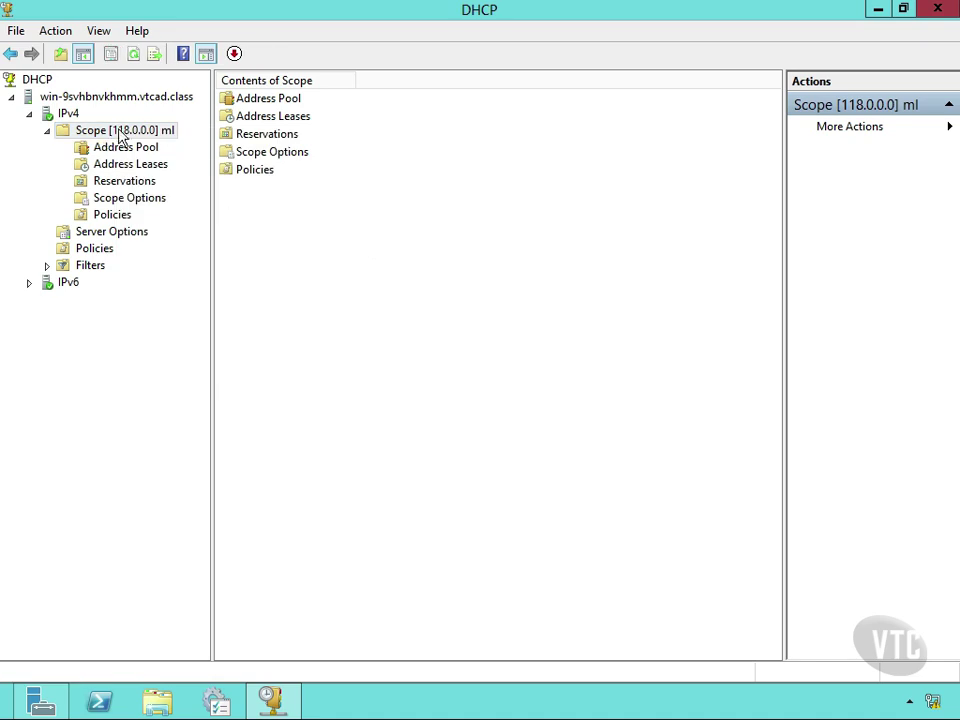
right_click(66, 114)
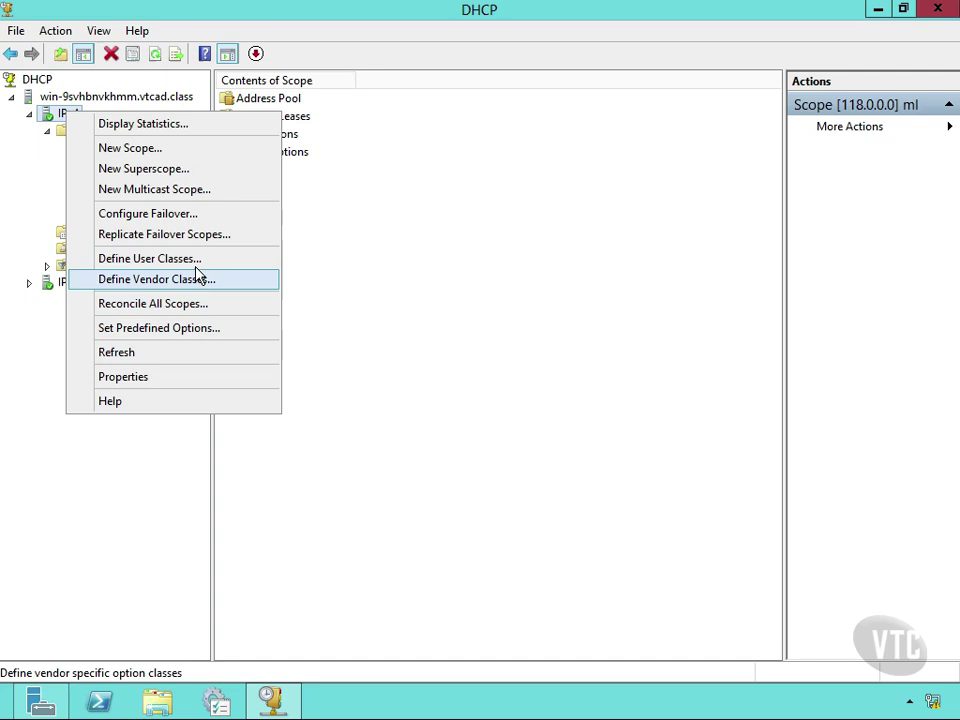
Step: Start the New Scope wizard and name the scope VTCExample
click(143, 152)
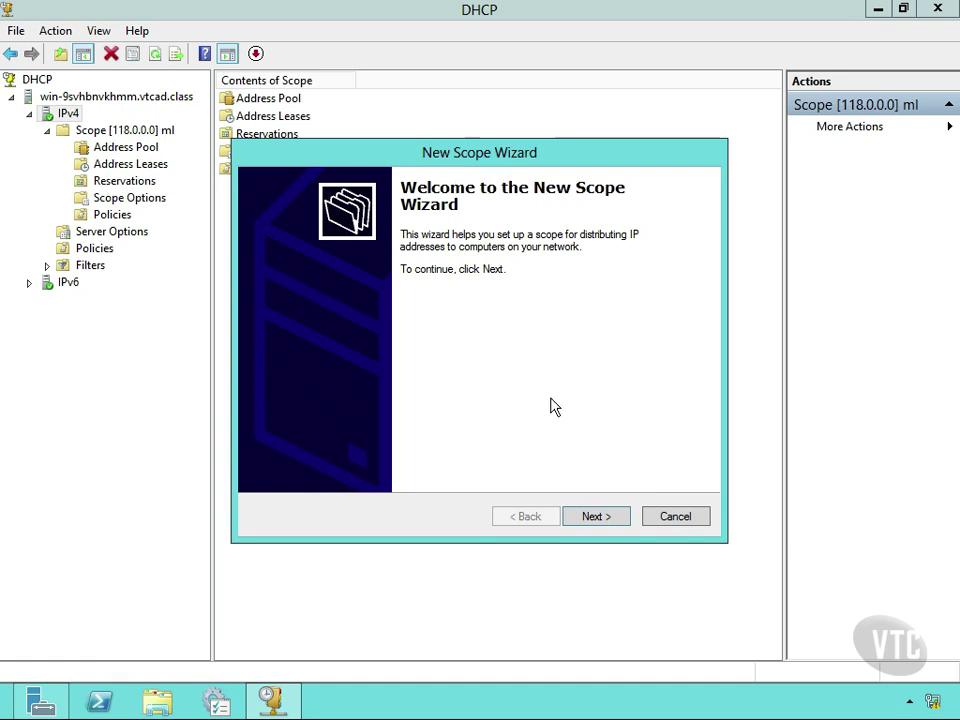
click(591, 516)
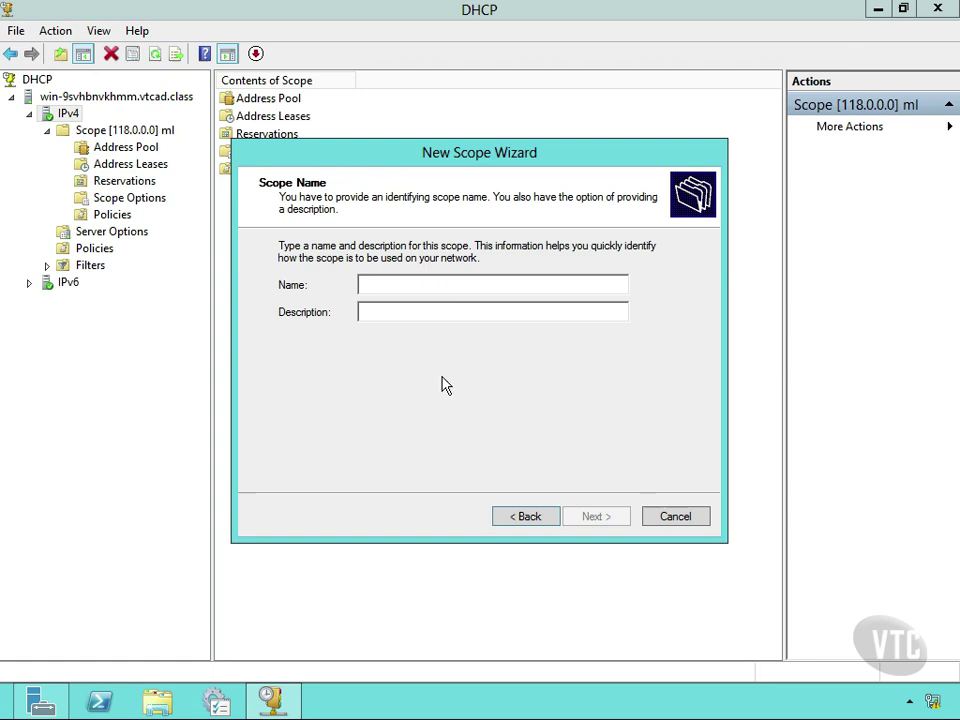
text(V)
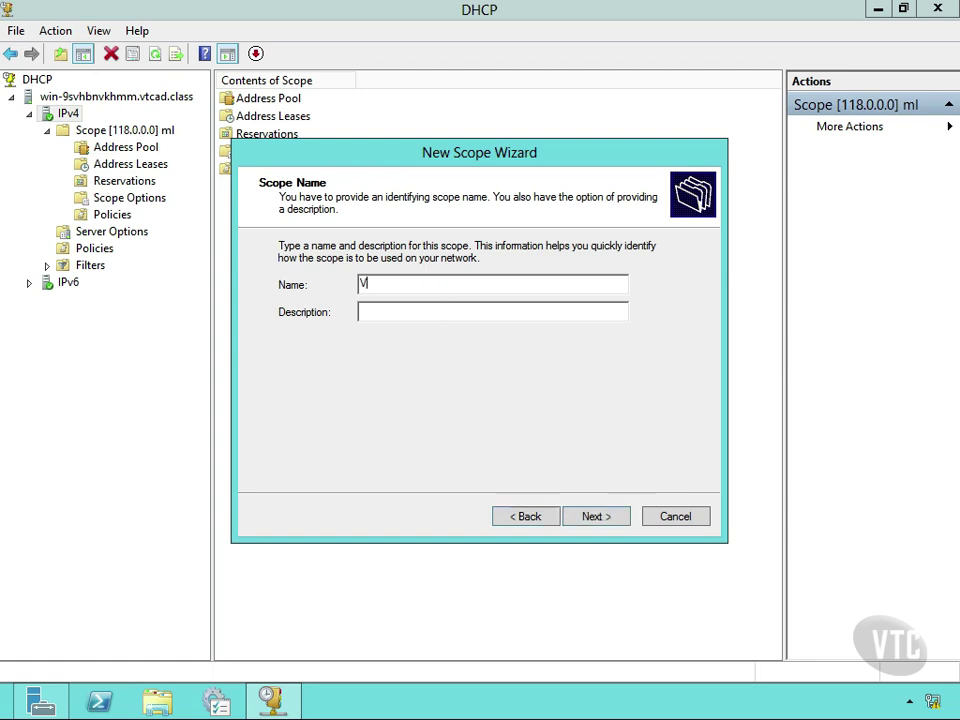
text(TCExample)
key(Return)
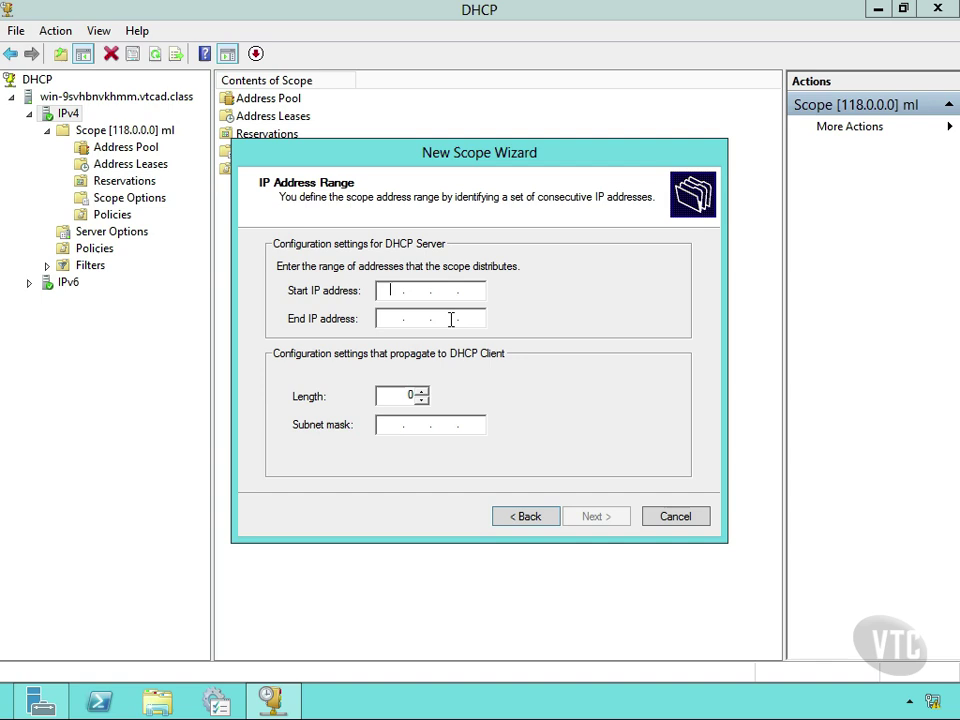
Step: Enter start IP 143.100.15.5 and end IP 143.100.15.75 for the scope range
text(143 . 100 . 15 .)
click(466, 292)
text(5)
click(383, 320)
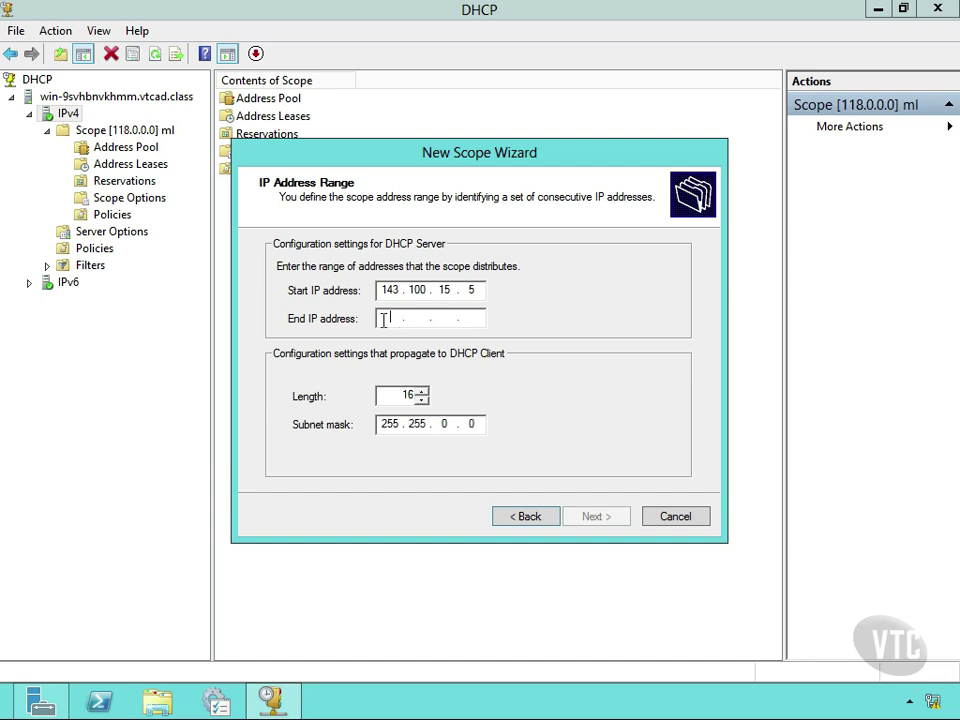
text(143 . 1)
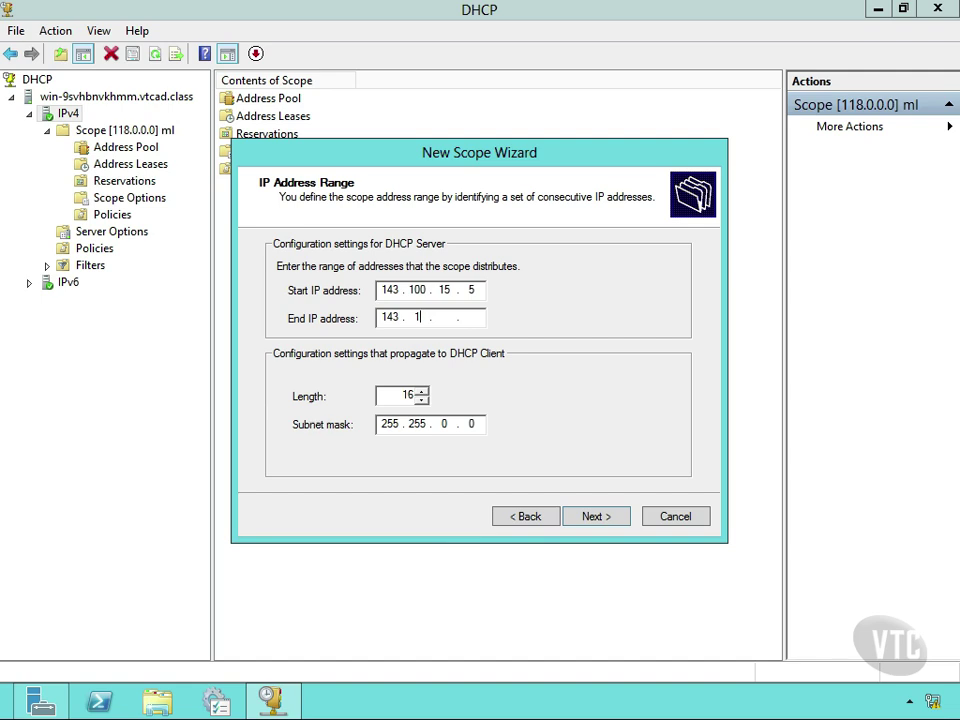
text(00 . 15 . 75)
click(422, 392)
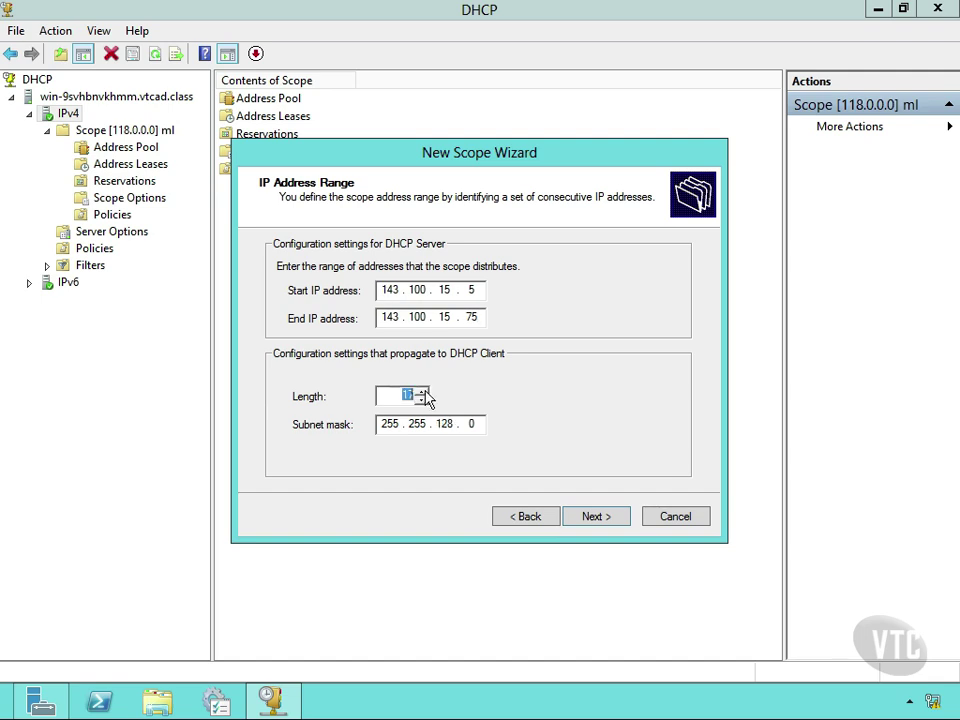
click(422, 392)
click(422, 392)
click(422, 392)
click(422, 392)
click(422, 392)
click(422, 392)
click(422, 392)
click(422, 392)
click(422, 392)
click(422, 392)
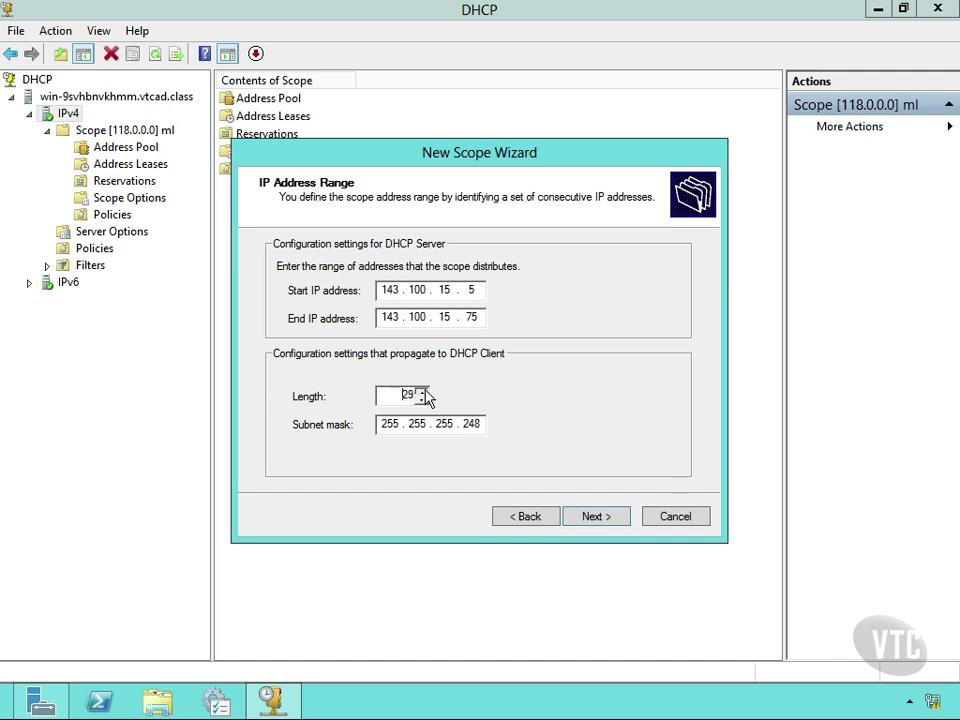
click(422, 392)
click(422, 392)
click(422, 401)
click(422, 401)
click(422, 401)
click(422, 401)
click(422, 401)
click(422, 401)
click(422, 401)
click(422, 401)
click(422, 393)
click(422, 401)
click(422, 401)
click(422, 401)
click(422, 401)
click(422, 401)
click(422, 401)
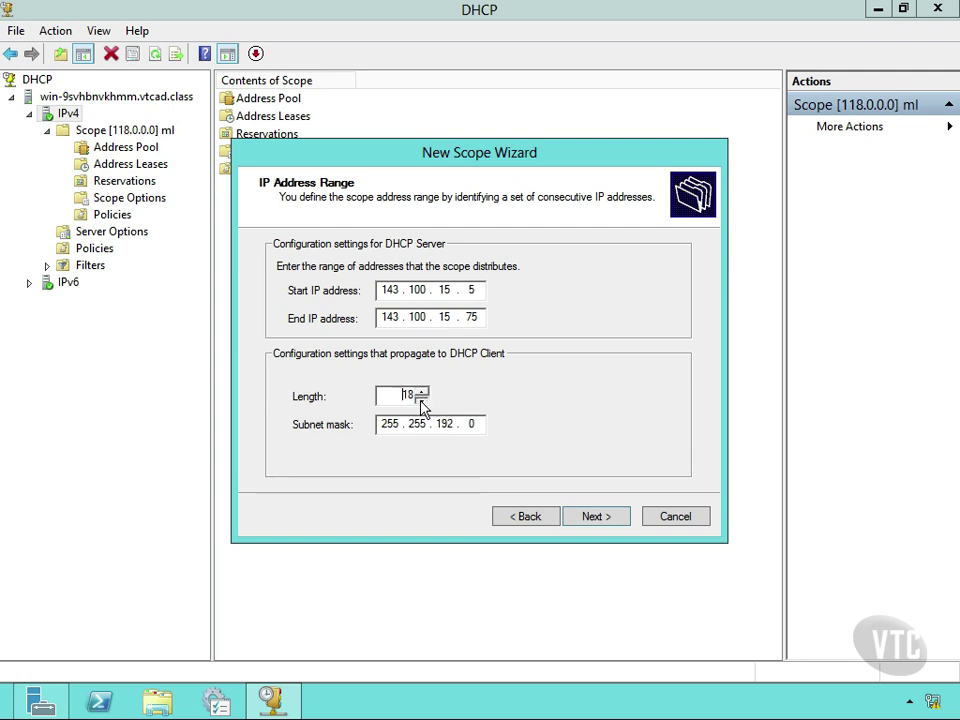
click(422, 401)
click(422, 401)
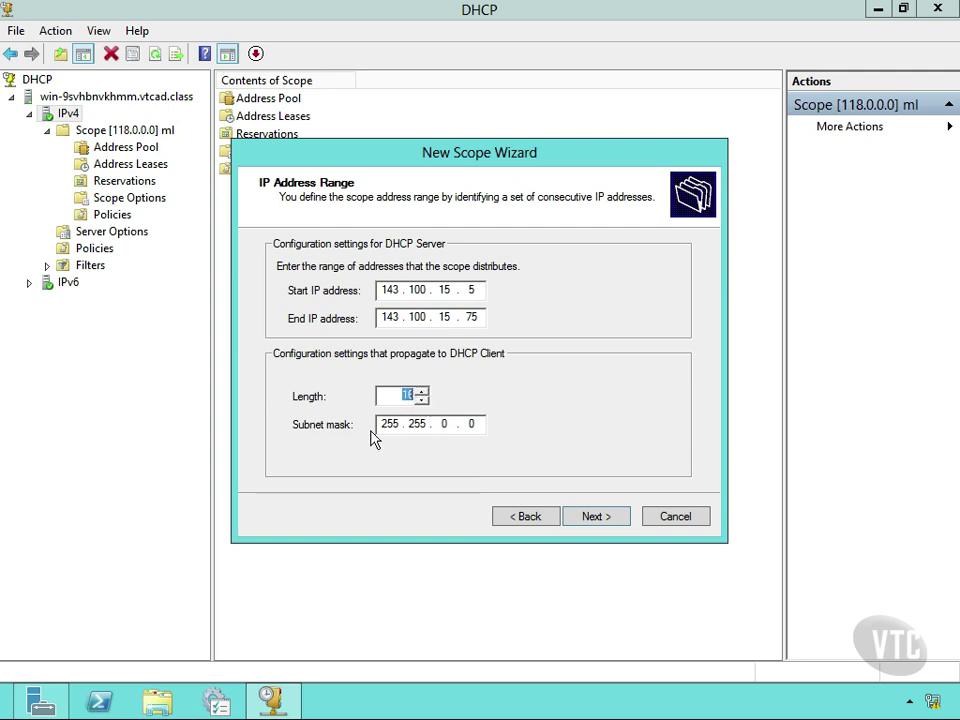
Step: Skip exclusions and set a 3-day lease duration for the new scope
click(596, 520)
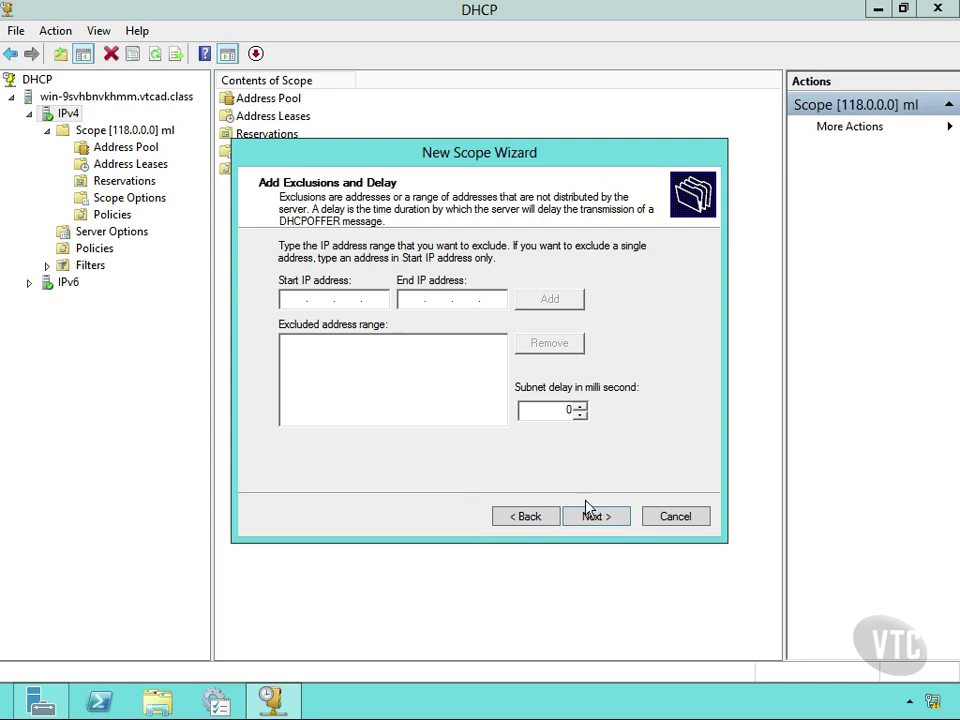
click(605, 521)
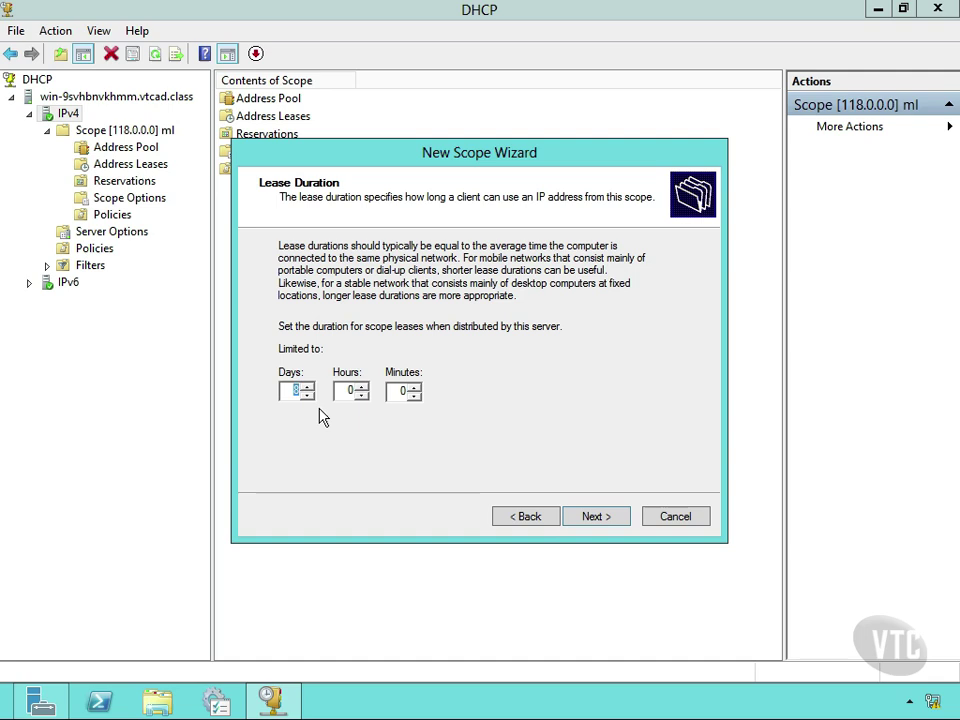
text(3)
click(592, 517)
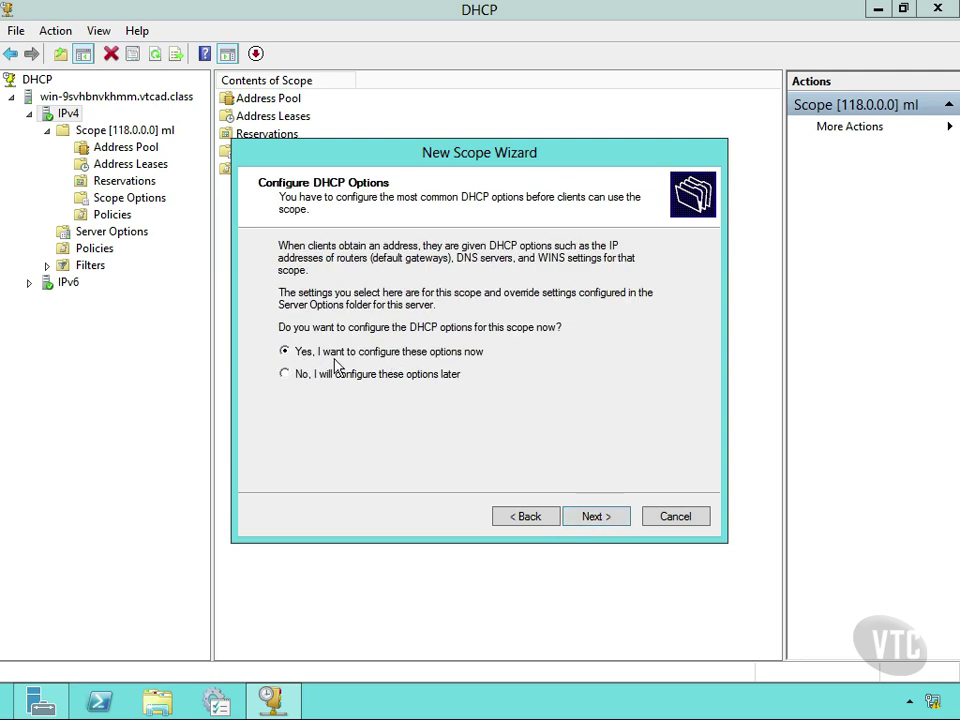
Step: Choose to configure DHCP options now, step back through the wizard, and return to the router page
click(603, 519)
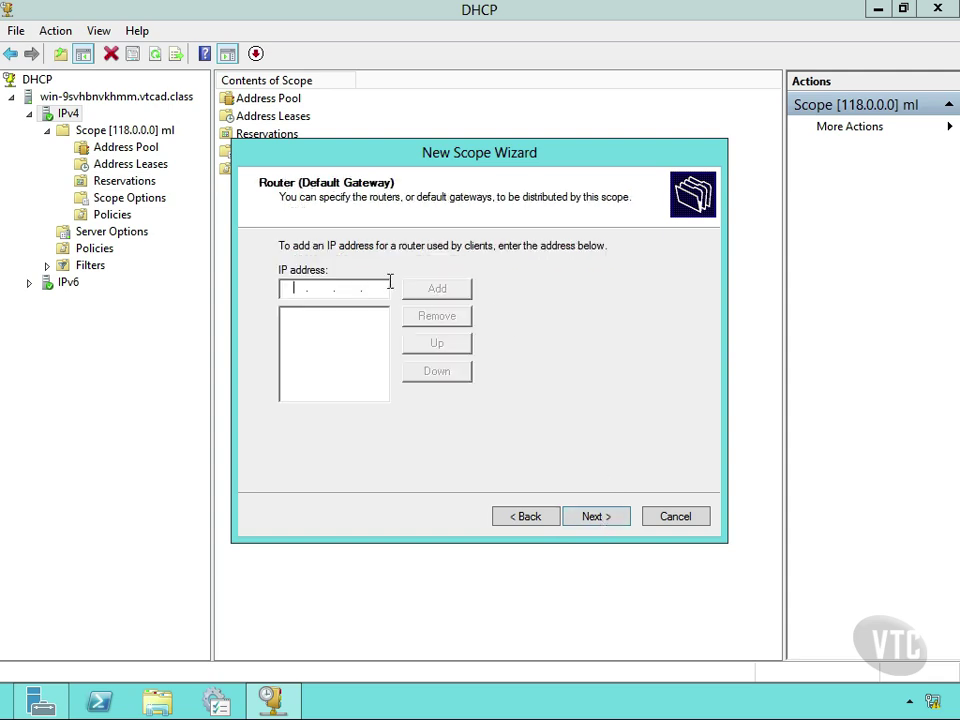
click(536, 522)
click(527, 517)
click(527, 517)
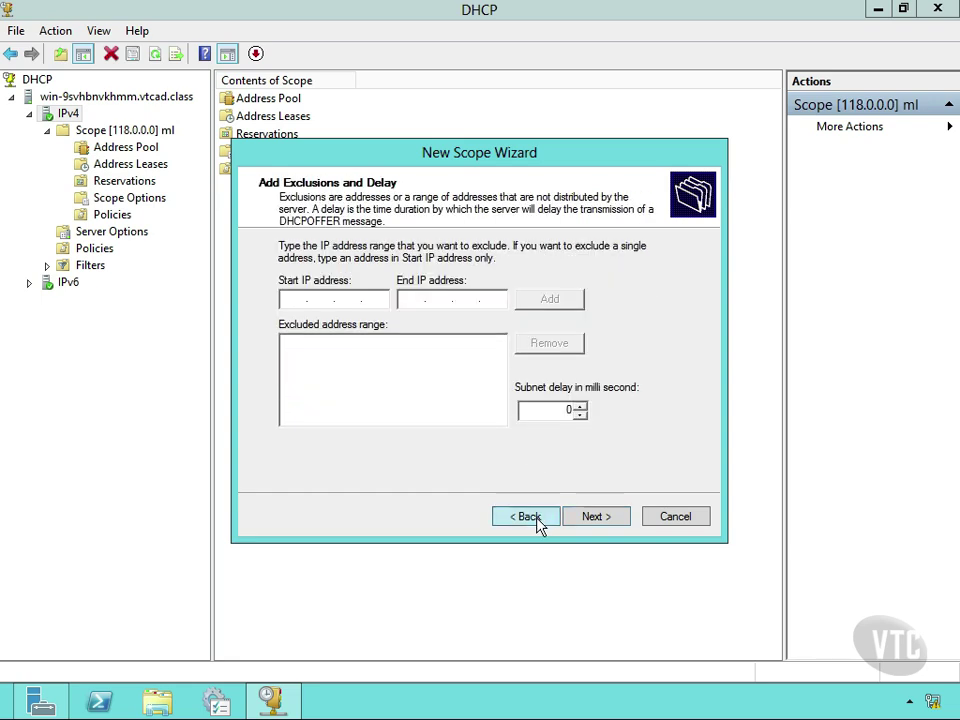
click(527, 517)
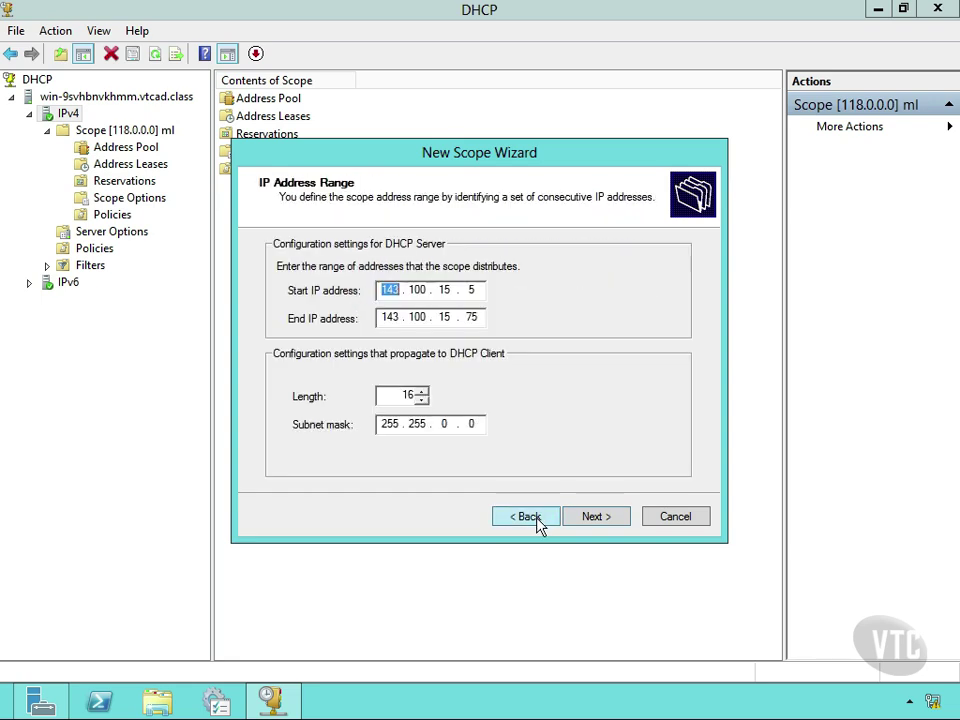
click(597, 517)
click(597, 517)
click(597, 517)
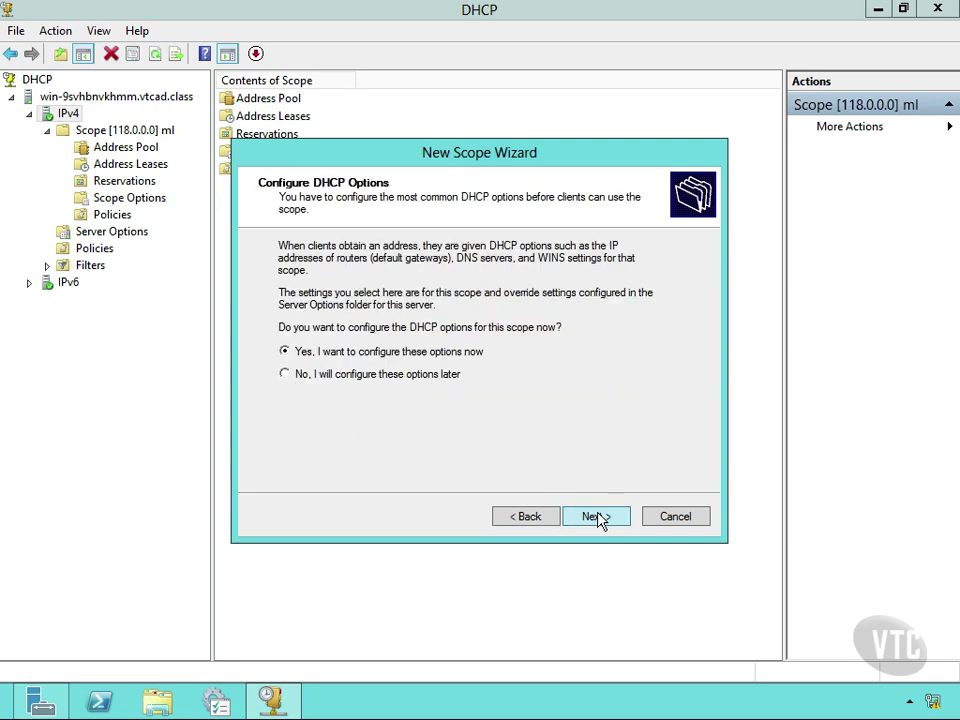
click(597, 517)
Step: Add 143.100.15.1 as the scope's router
text(143 . )
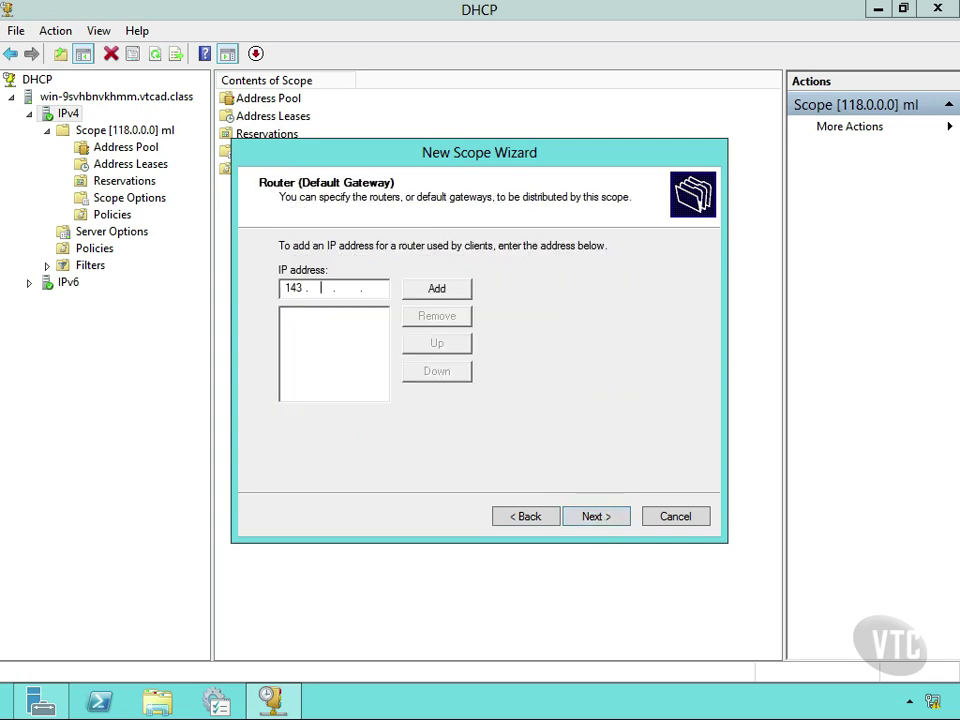
text(100 . 15)
key(period)
click(439, 293)
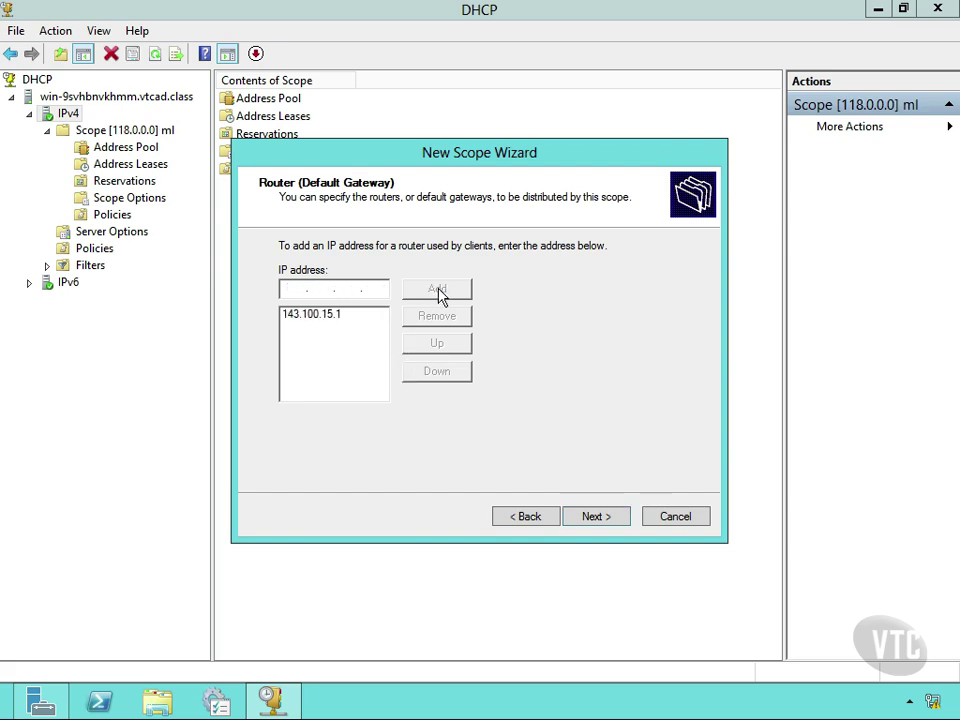
Step: Keep domain VTCAD.class and DNS 172.16.103.33, skip WINS, activate the scope and finish
click(588, 518)
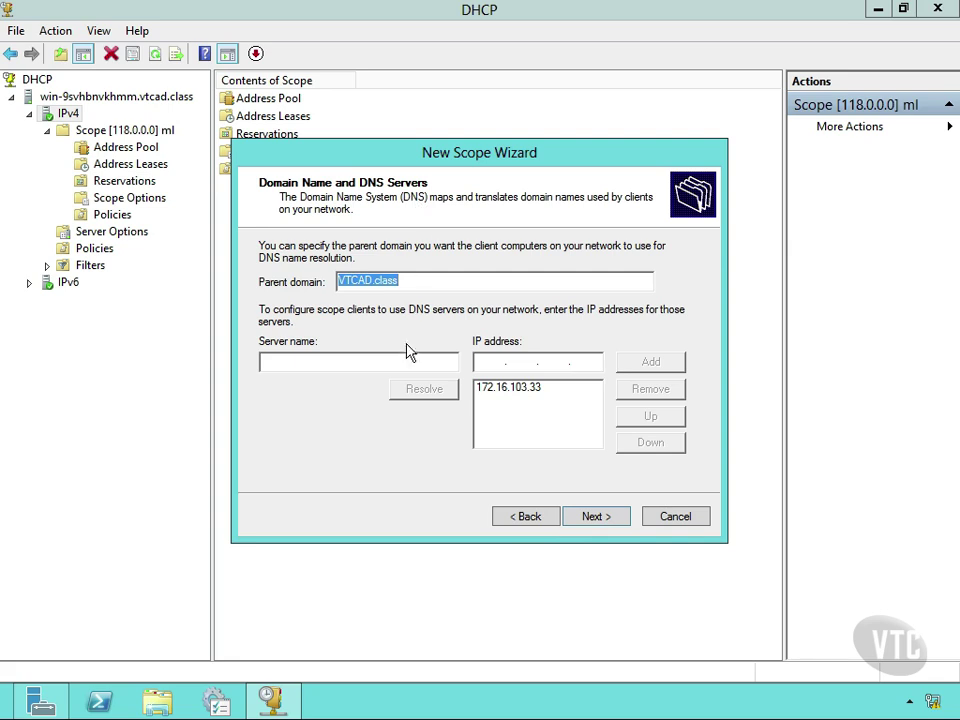
click(492, 396)
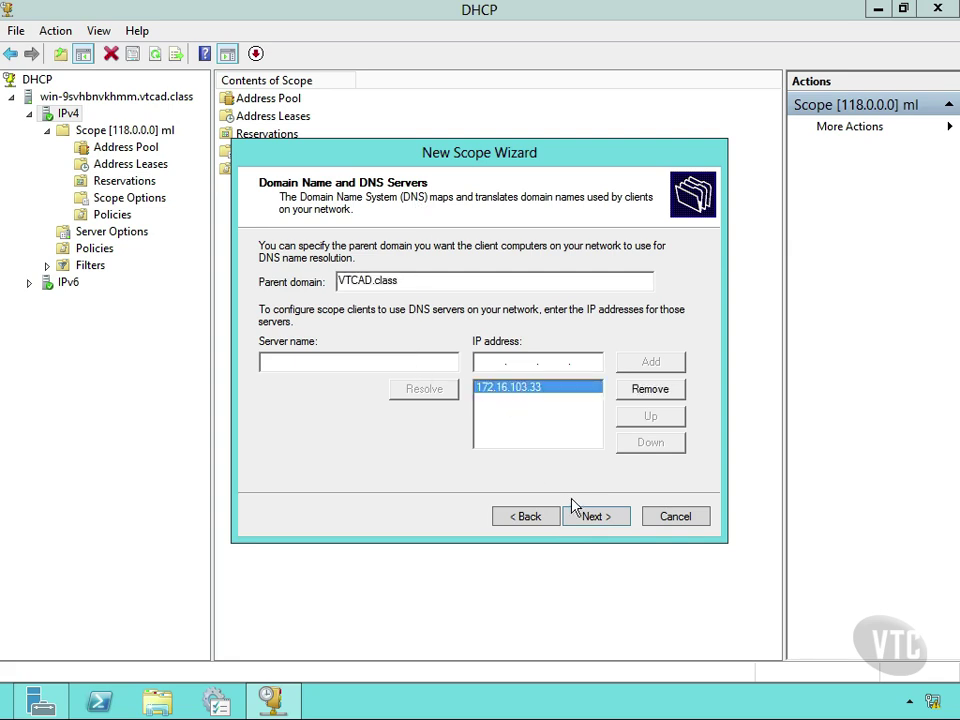
click(604, 520)
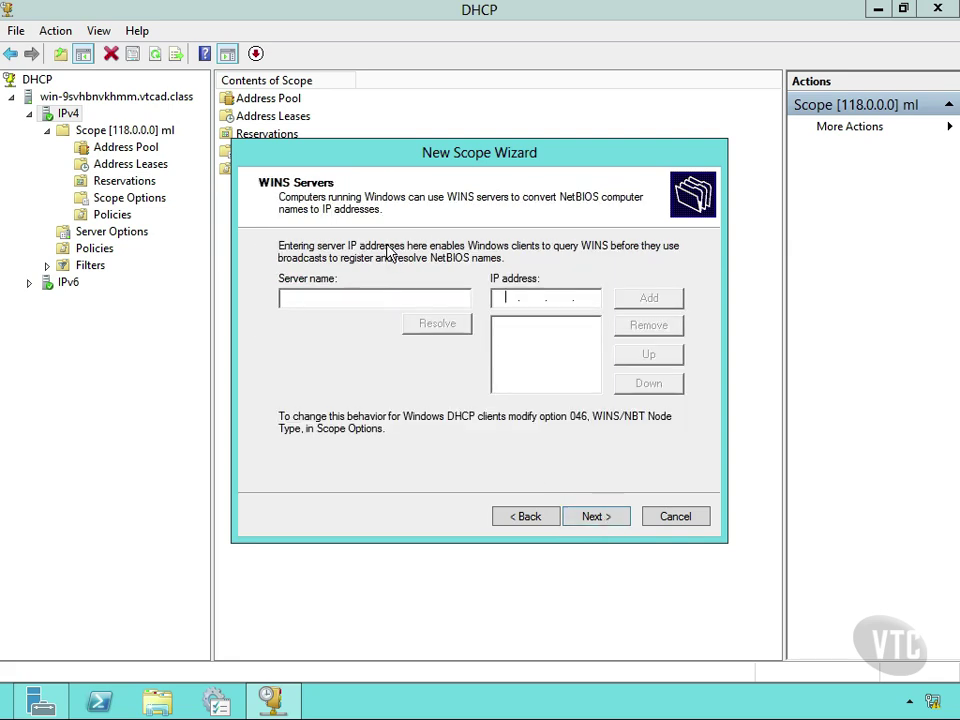
click(598, 524)
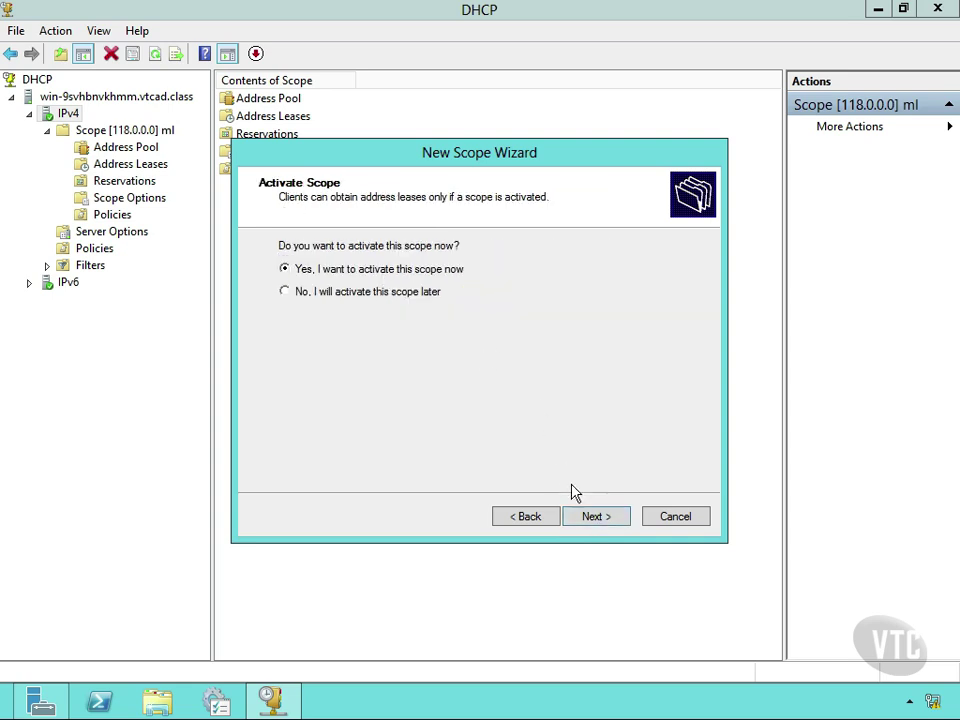
click(596, 516)
click(594, 515)
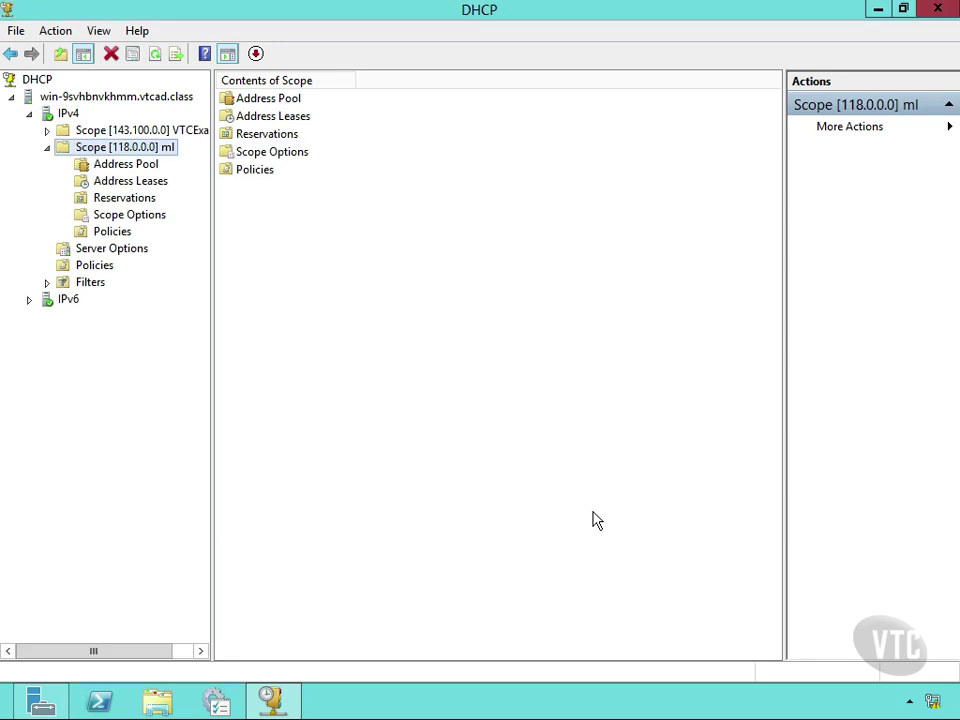
Step: Expand the new 143.100.0.0 scope and check its actions without deactivating it
right_click(120, 137)
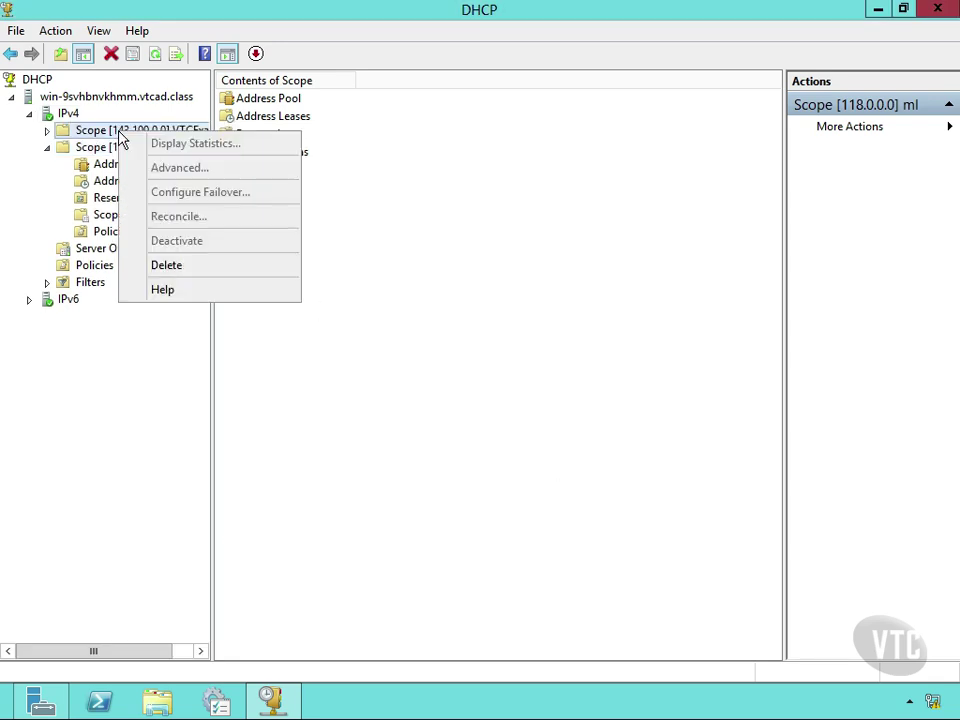
key(Escape)
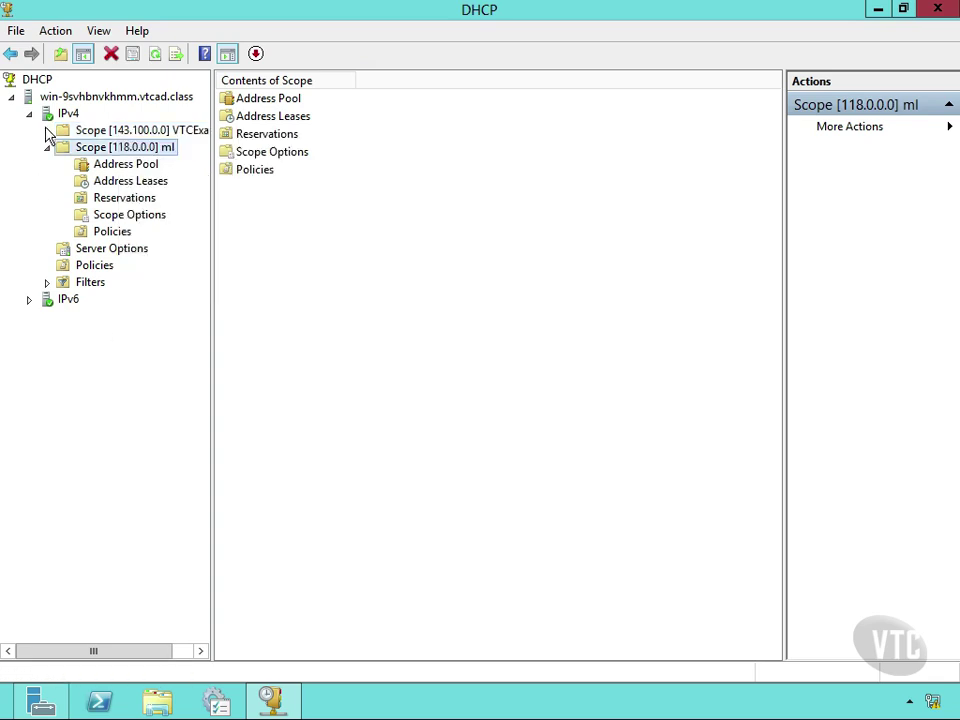
click(46, 131)
right_click(120, 138)
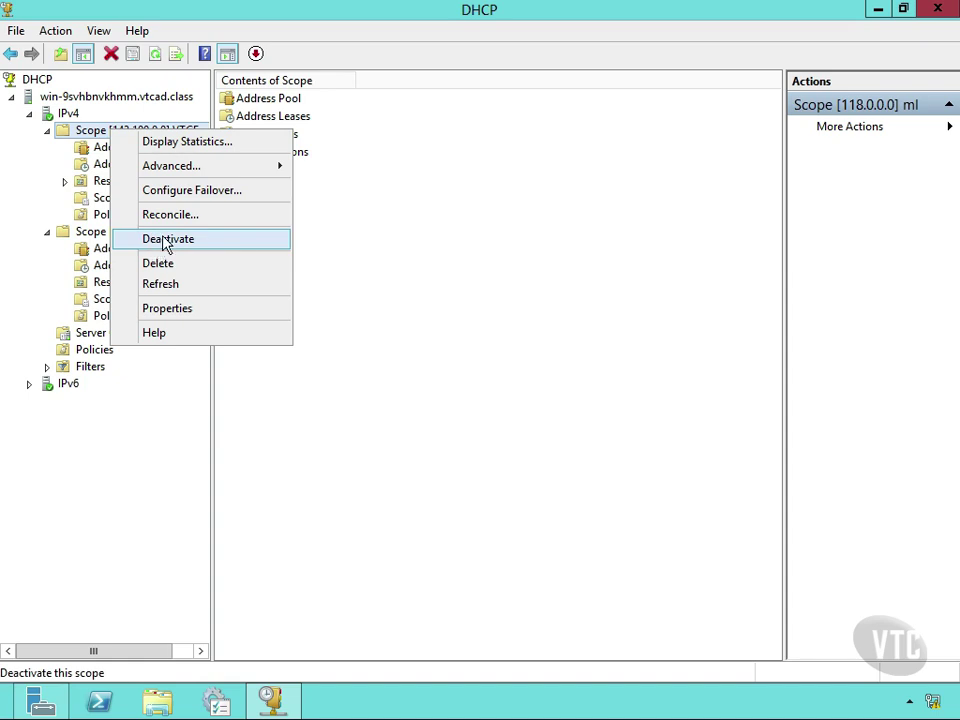
click(306, 272)
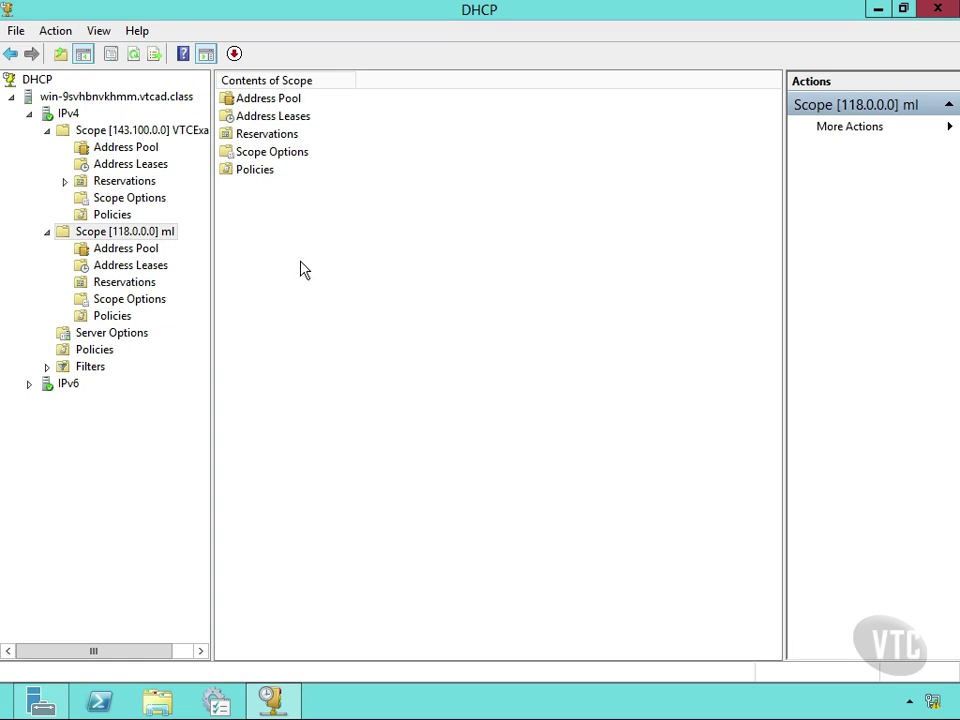
Step: Select the DHCP server node and view its actions without unauthorizing it
click(67, 99)
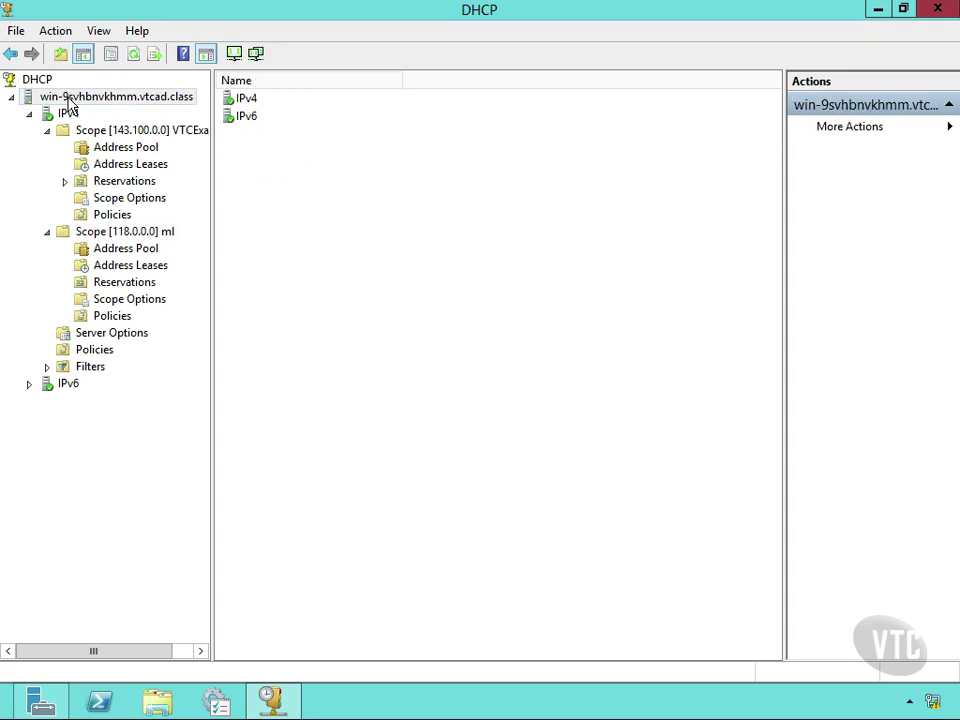
right_click(69, 104)
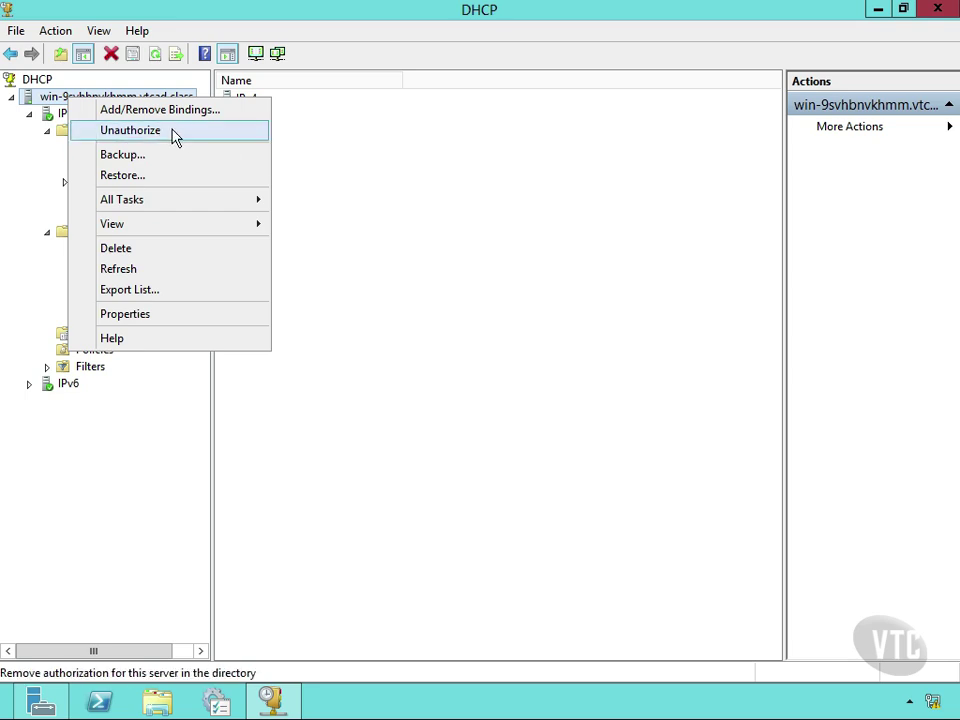
click(352, 162)
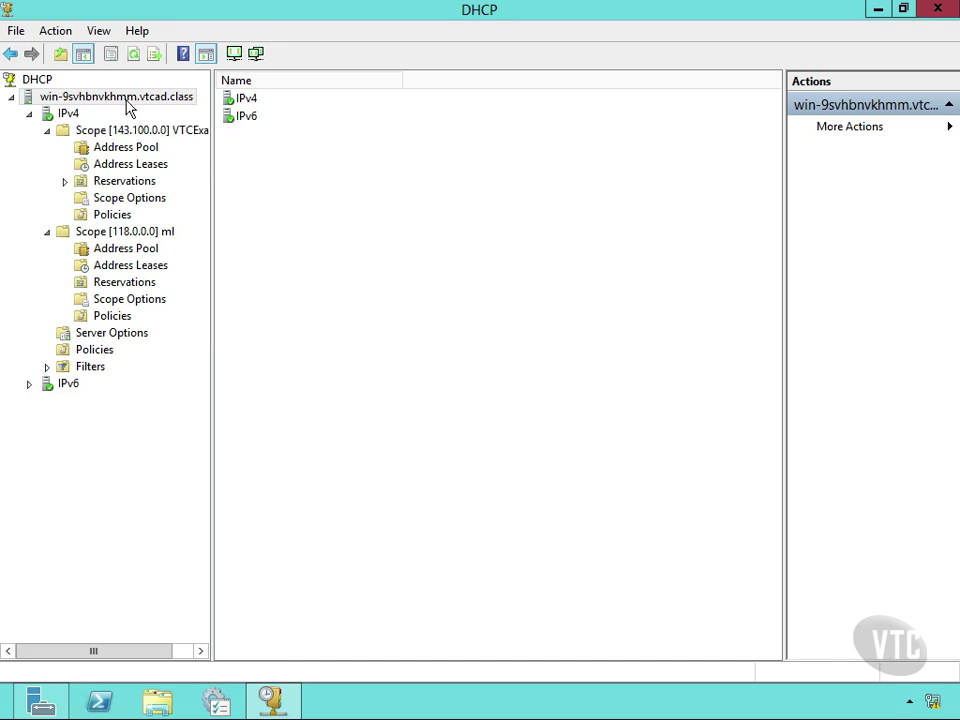
Step: View the new scope's Address Pool, Address Leases, Reservations and Scope Options
click(143, 151)
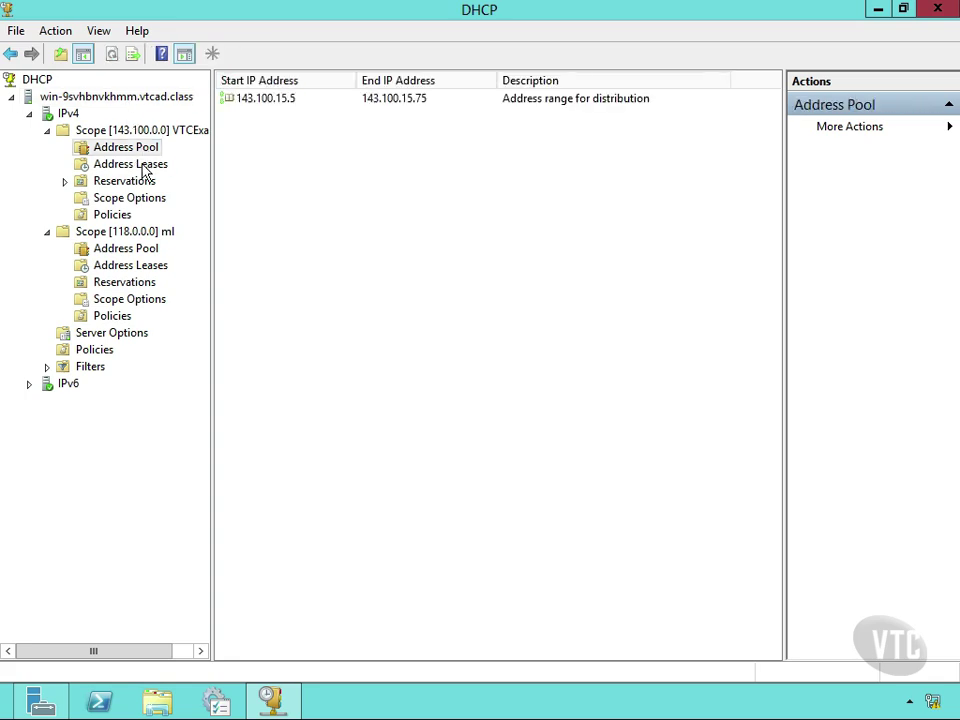
click(142, 165)
click(144, 188)
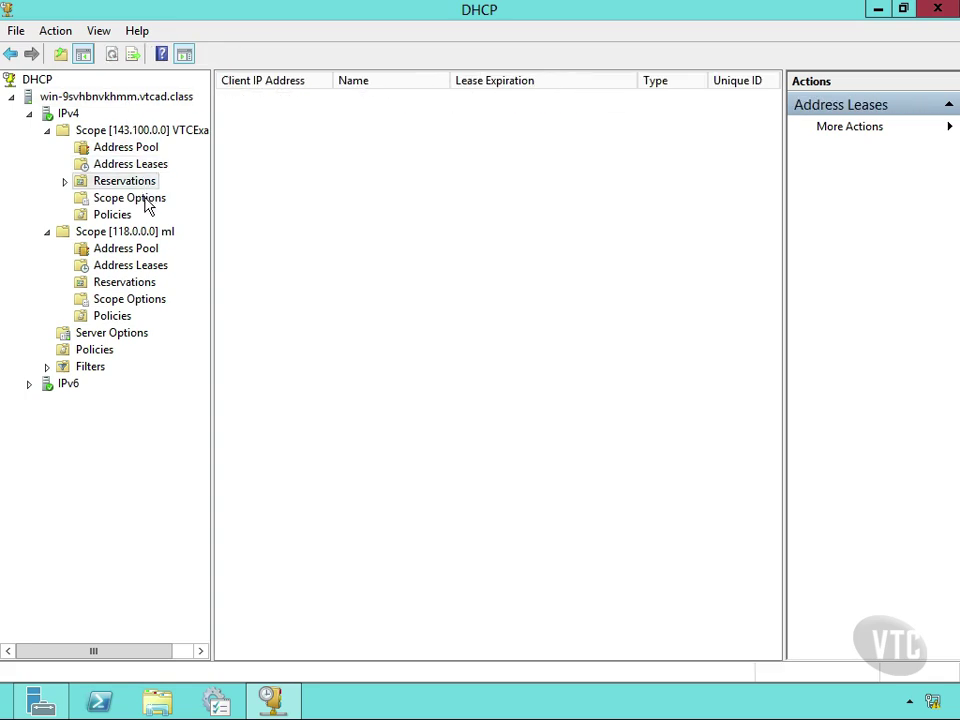
click(145, 199)
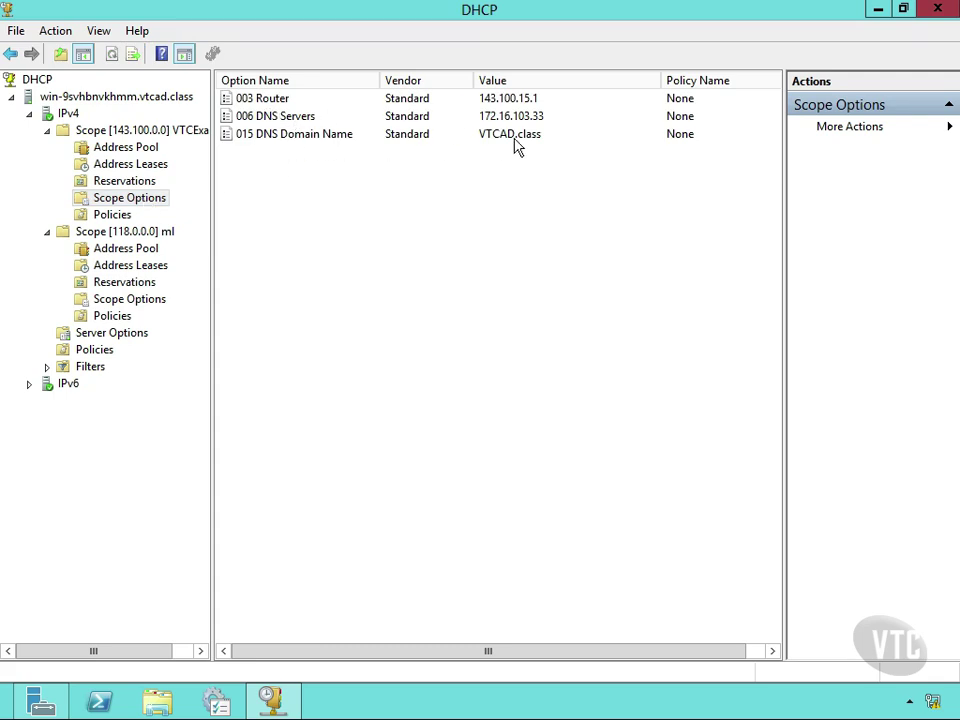
Step: Open Configure Options for the scope, try ticking 004 and 005, then cancel
right_click(157, 203)
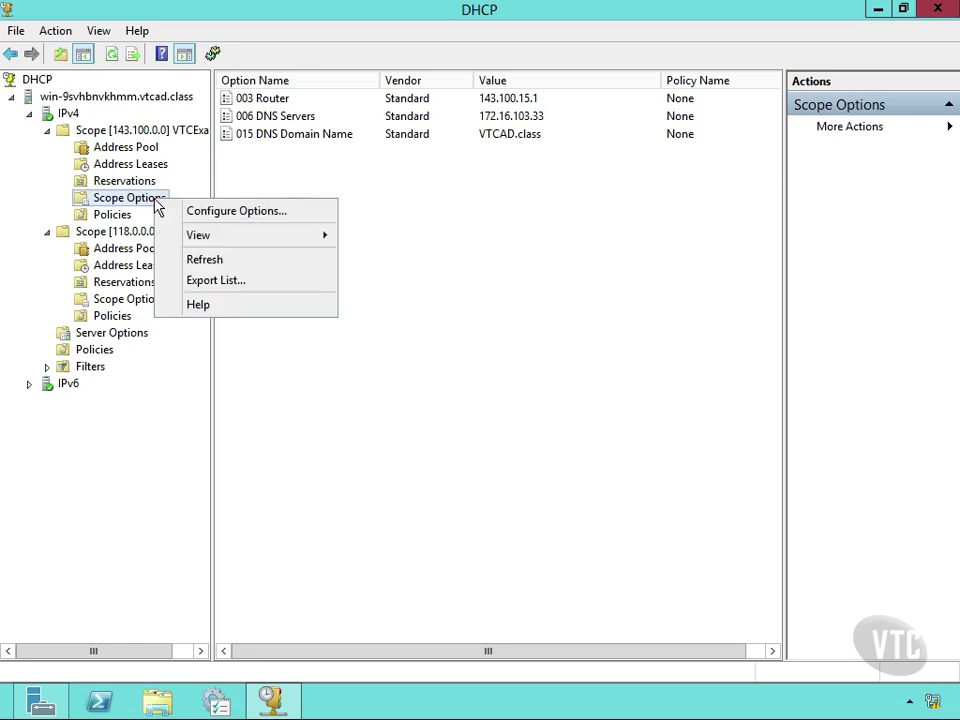
click(214, 212)
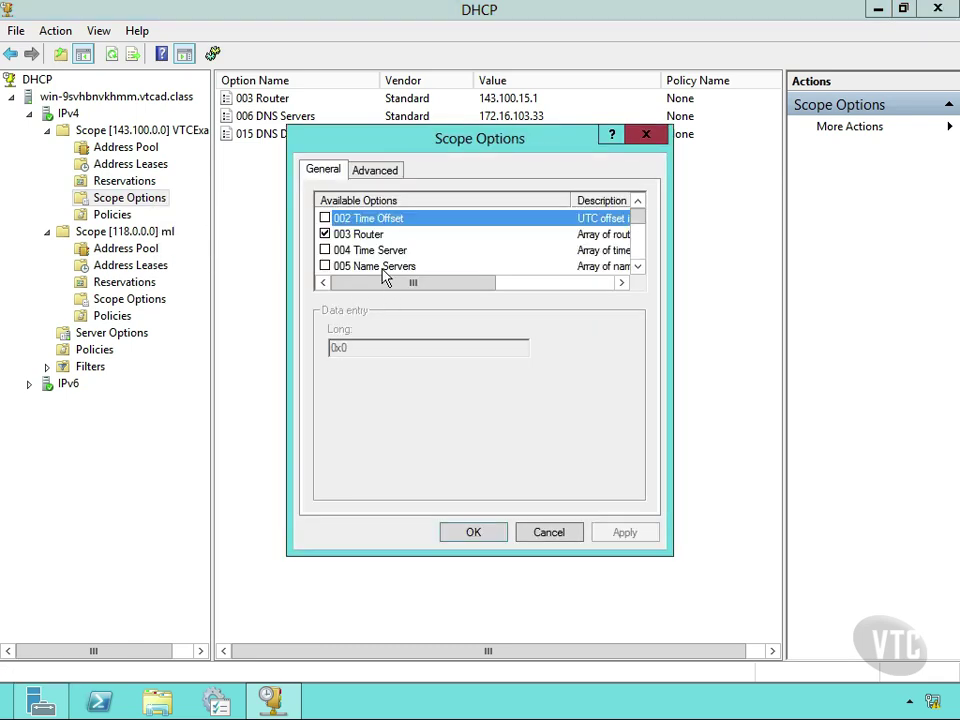
click(324, 267)
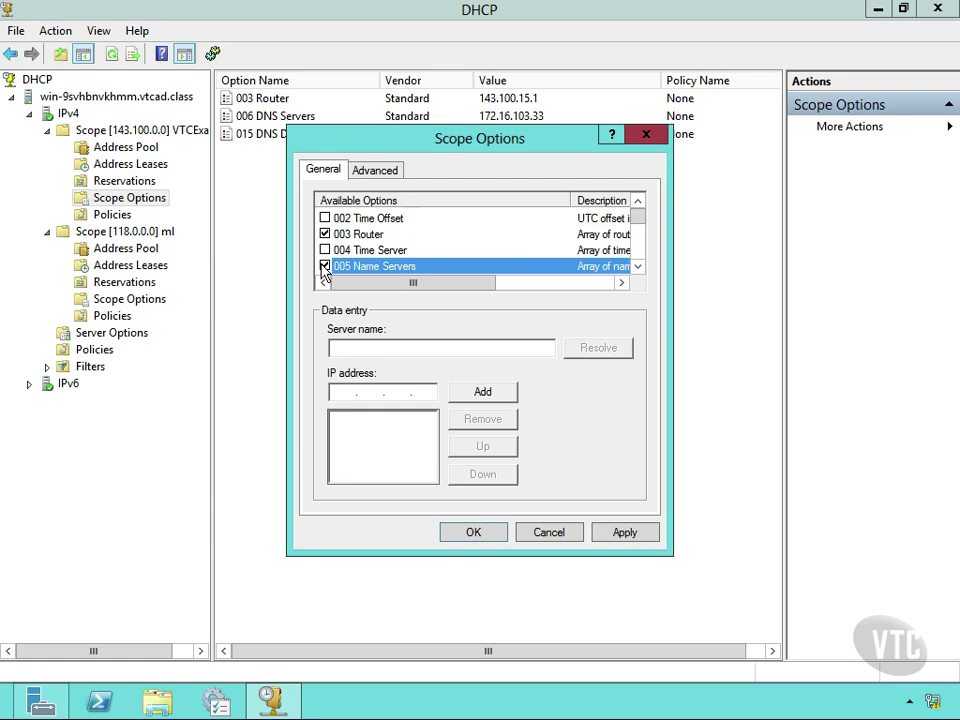
click(324, 250)
click(325, 266)
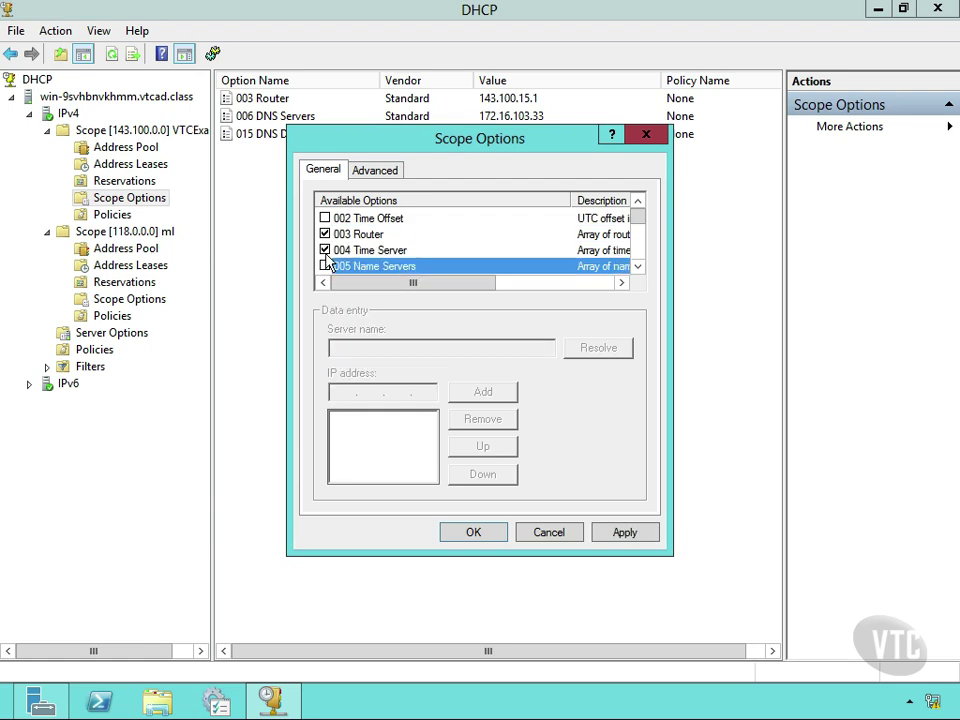
click(327, 250)
click(549, 532)
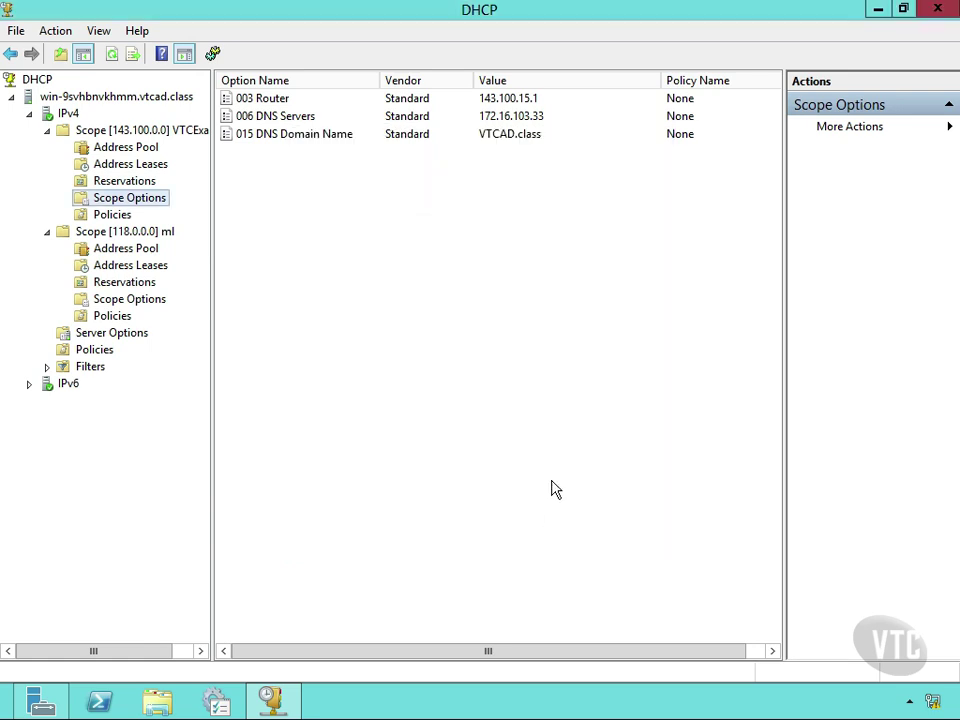